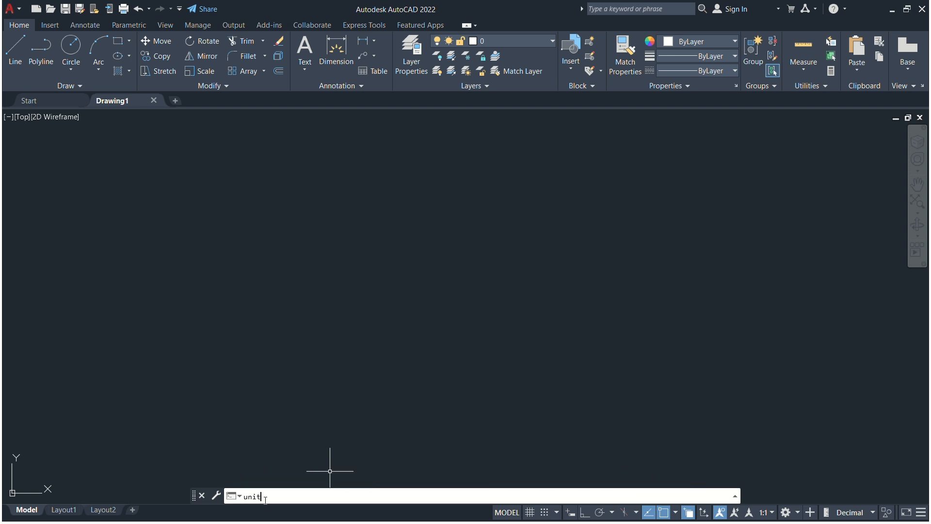
Configure the drawing units to two decimal places, millimeters for inserted content and International lighting.
{"action": "type", "text": "s"}
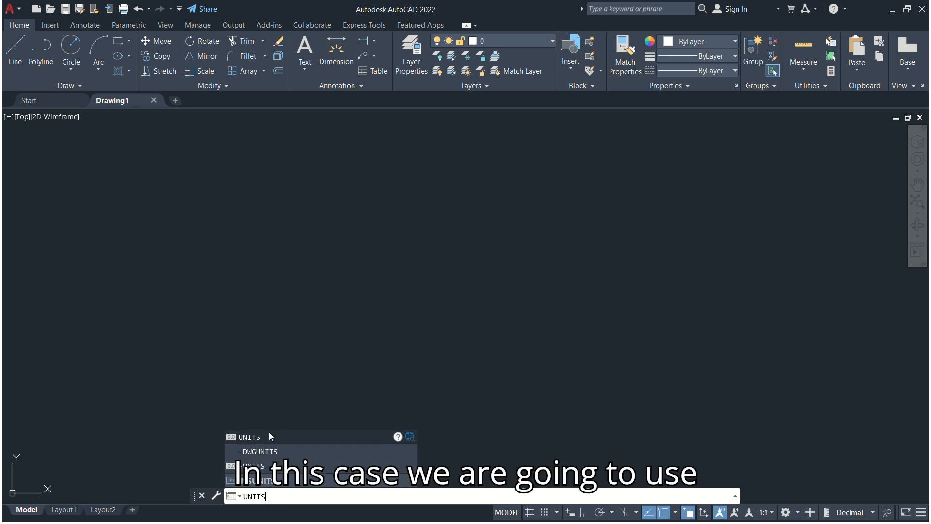
{"action": "left_click", "coordinate": [270, 436]}
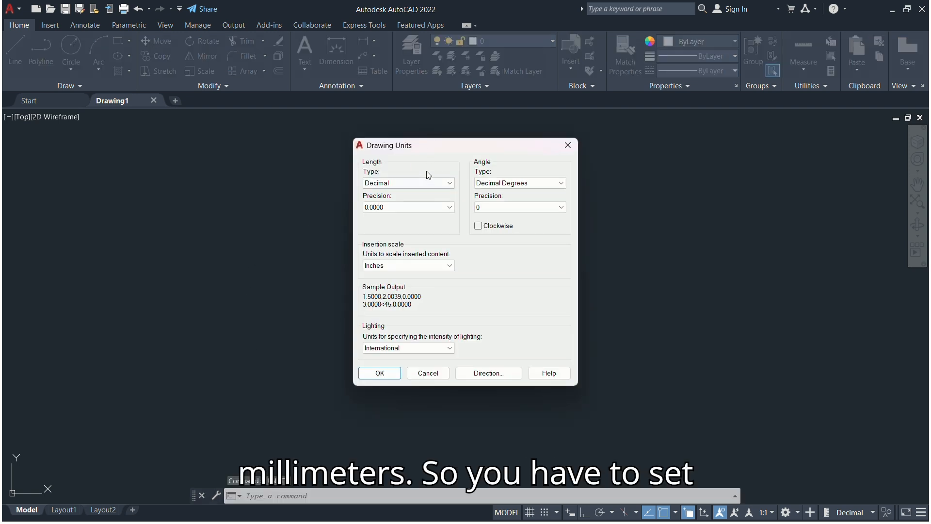
{"action": "left_click", "coordinate": [451, 207]}
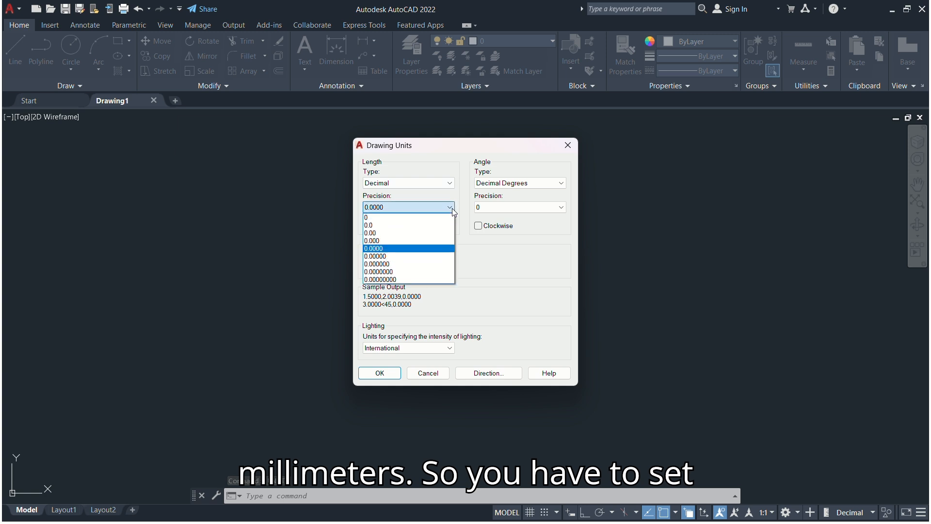
{"action": "left_click", "coordinate": [409, 233]}
{"action": "left_click", "coordinate": [450, 267]}
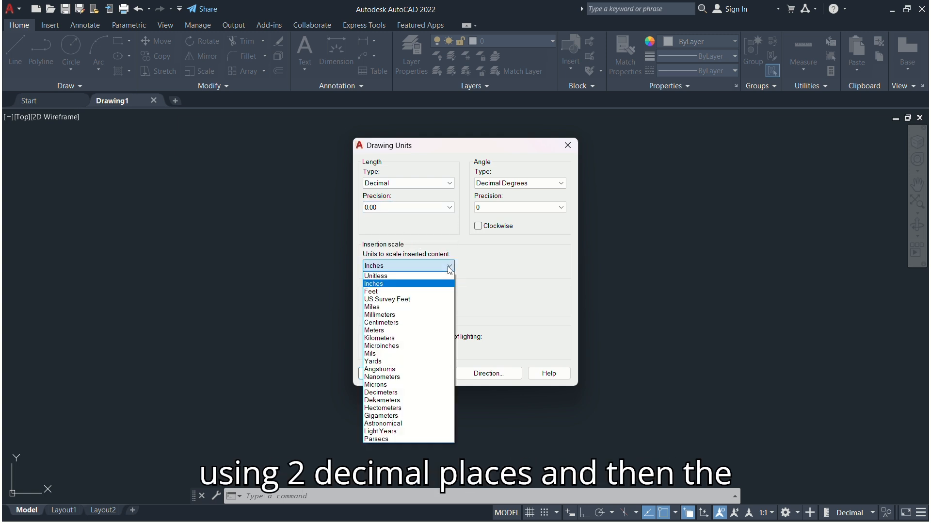
{"action": "left_click", "coordinate": [427, 315]}
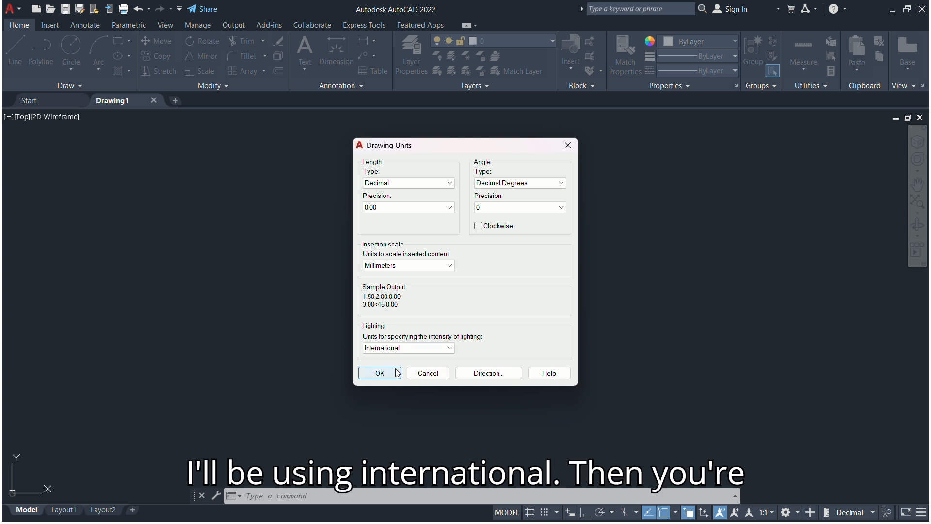
{"action": "left_click", "coordinate": [447, 348]}
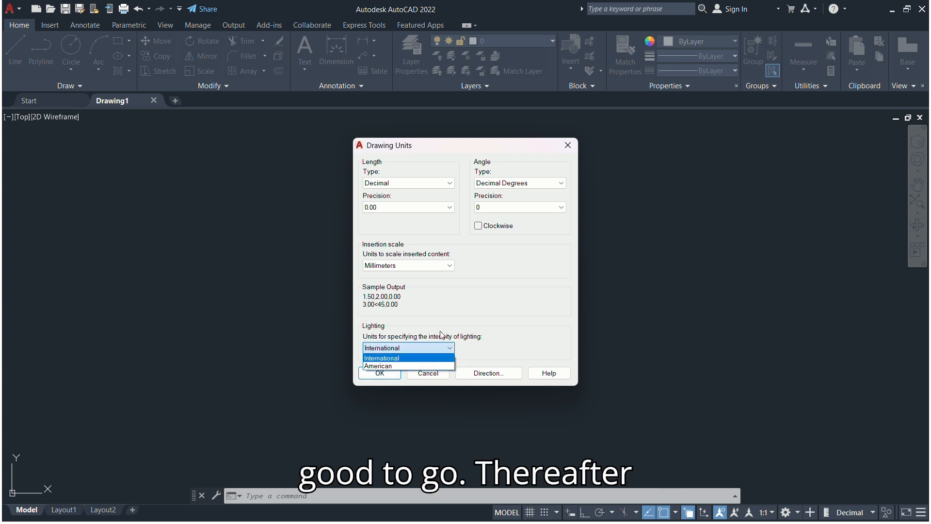
{"action": "left_click", "coordinate": [417, 357]}
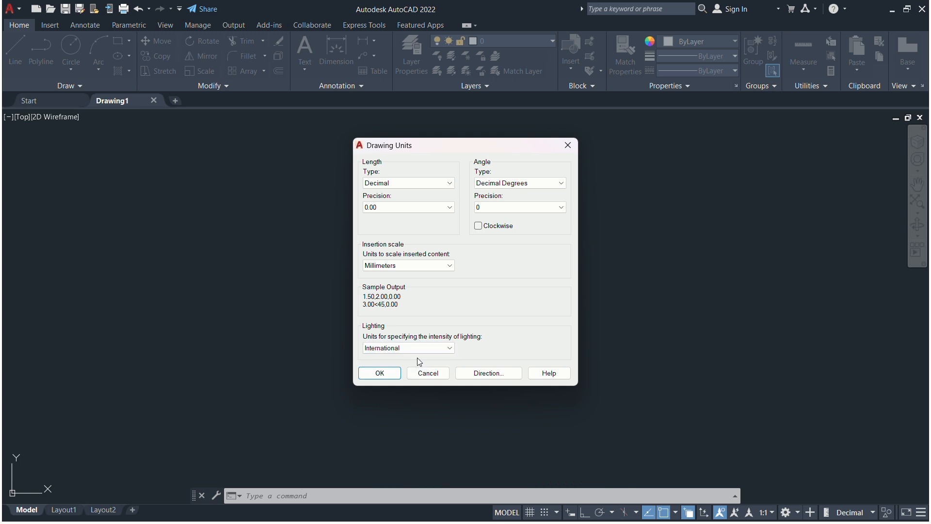
{"action": "left_click", "coordinate": [390, 378]}
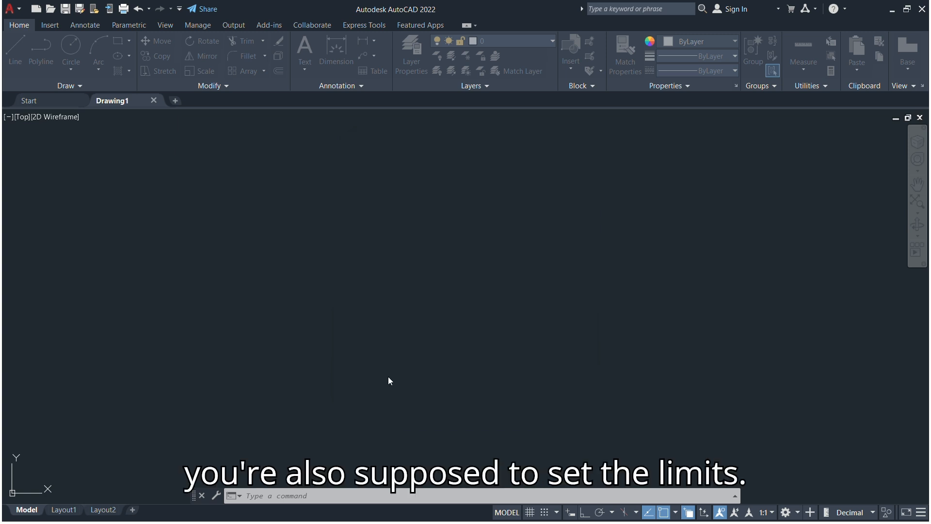
Start resetting the model space limits with the lower left corner at 0,0.
{"action": "left_click", "coordinate": [261, 492]}
{"action": "type", "text": "l"}
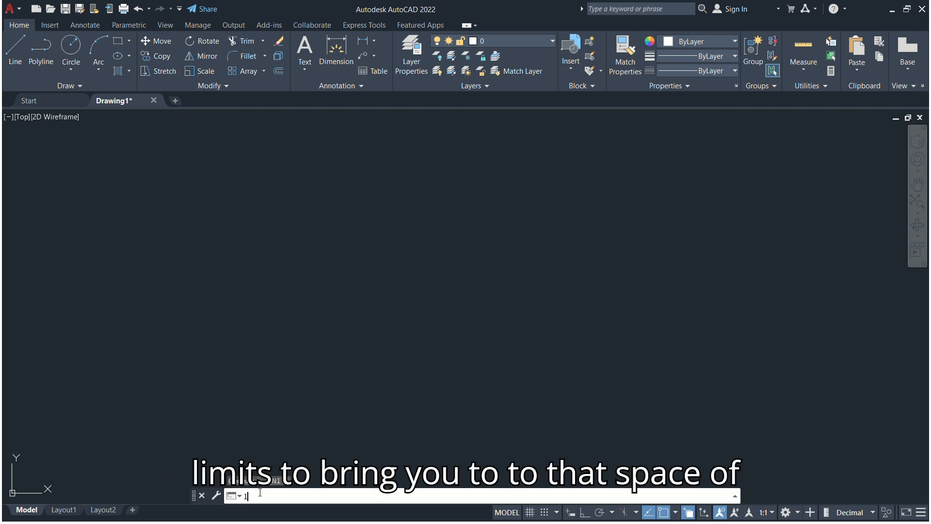
{"action": "type", "text": "imits"}
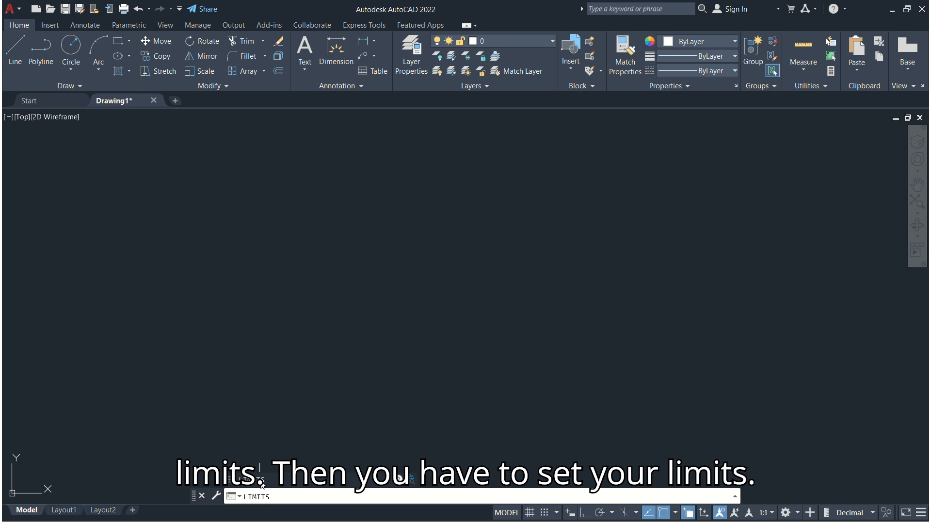
{"action": "key", "text": "Return"}
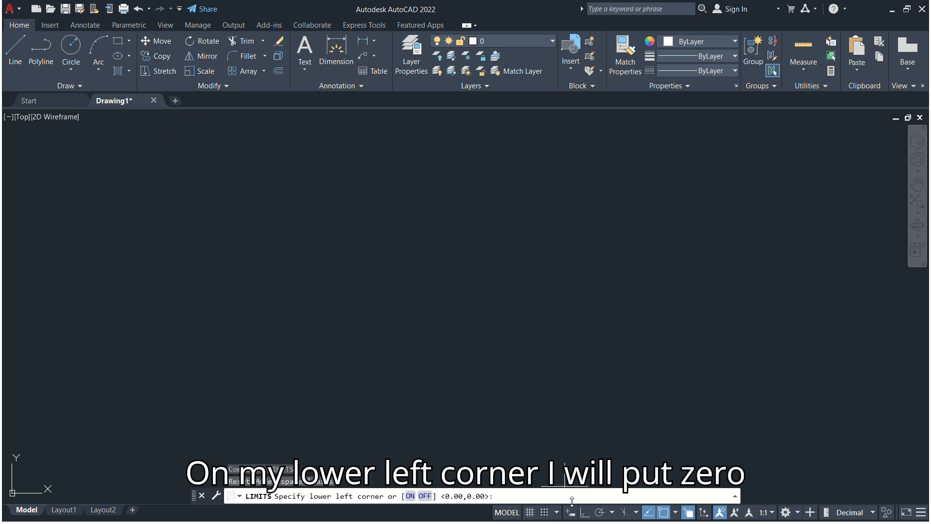
{"action": "type", "text": "0,0"}
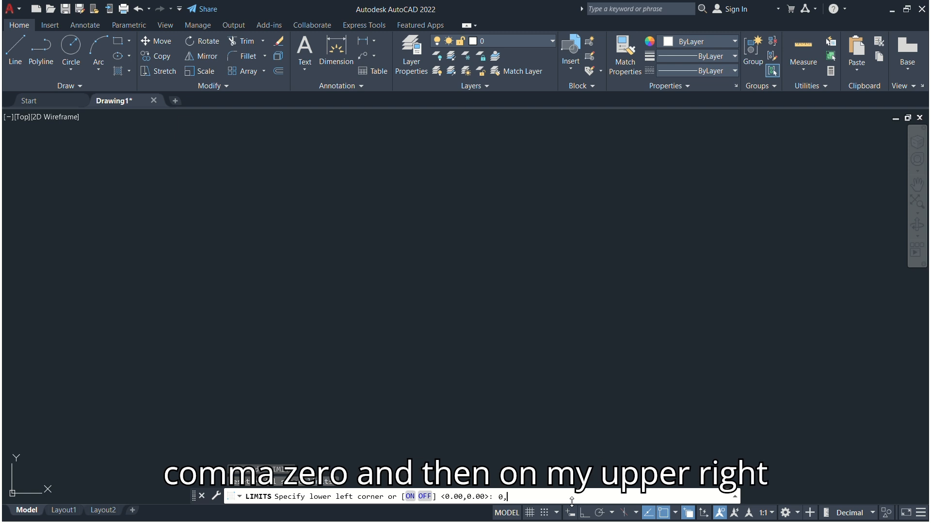
{"action": "key", "text": "Return"}
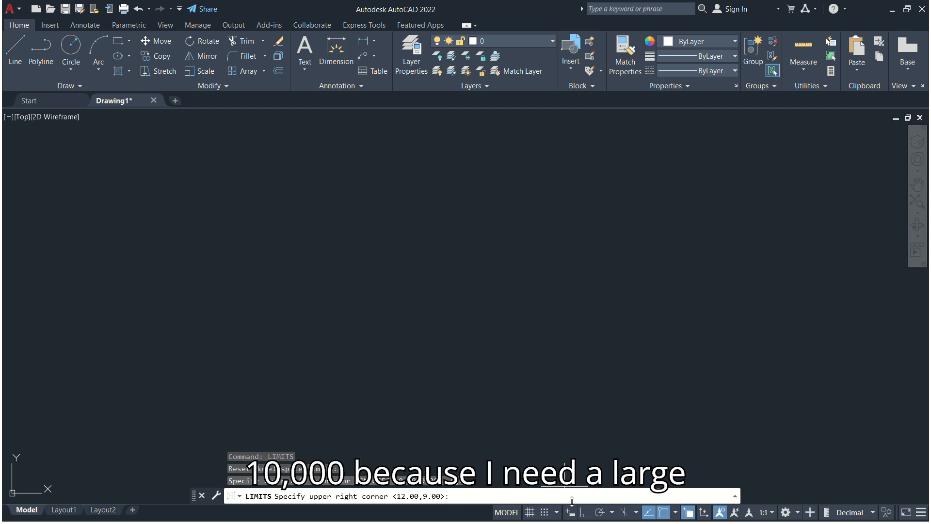
Set the upper right corner of the drawing limits to 10000,10000.
{"action": "type", "text": "10,0"}
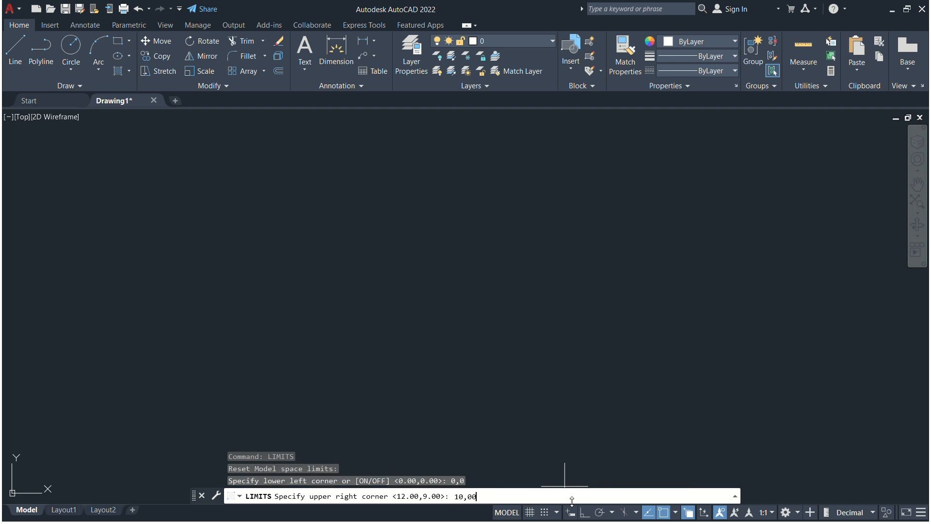
{"action": "key", "text": "BackSpace"}
{"action": "key", "text": "BackSpace"}
{"action": "type", "text": "000"}
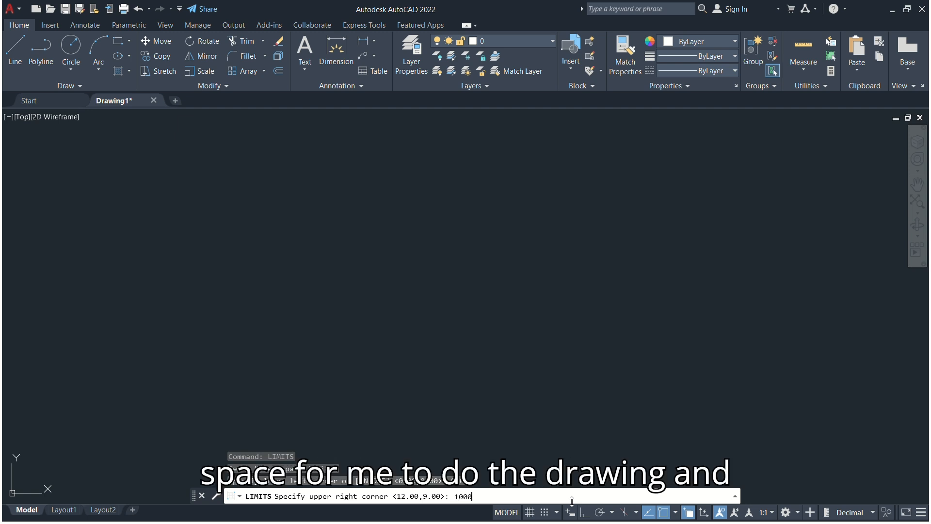
{"action": "type", "text": "0,1000"}
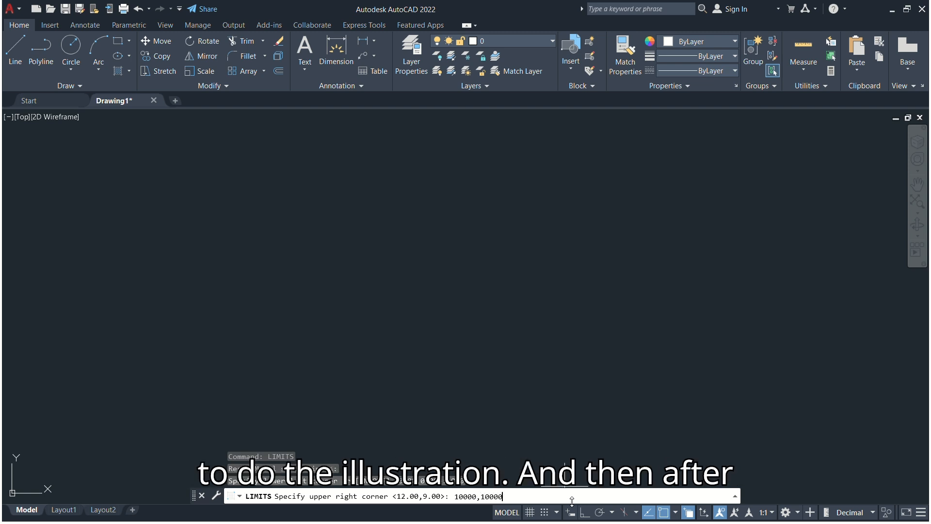
{"action": "type", "text": "0"}
{"action": "key", "text": "Return"}
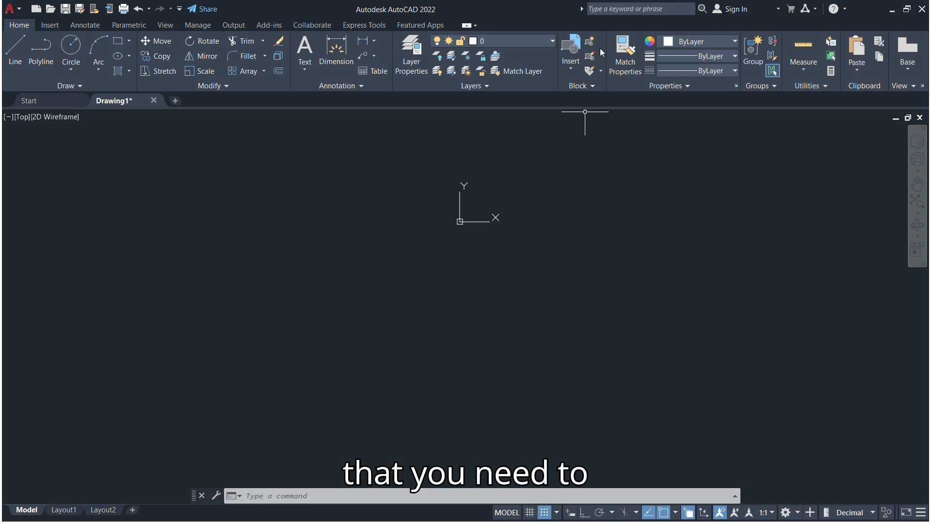
Open the layer properties manager and create a new layer named Doors.
{"action": "left_click", "coordinate": [553, 43]}
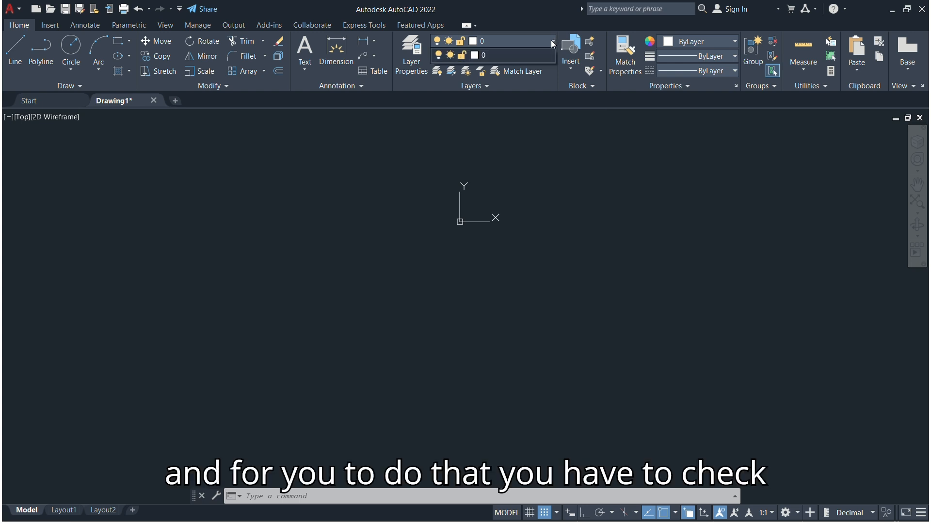
{"action": "left_click", "coordinate": [405, 52]}
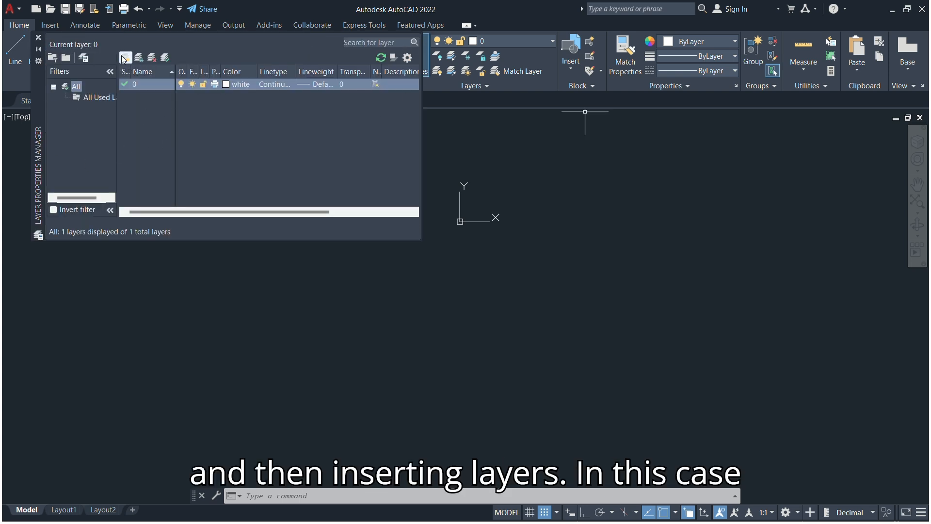
{"action": "left_click", "coordinate": [125, 57]}
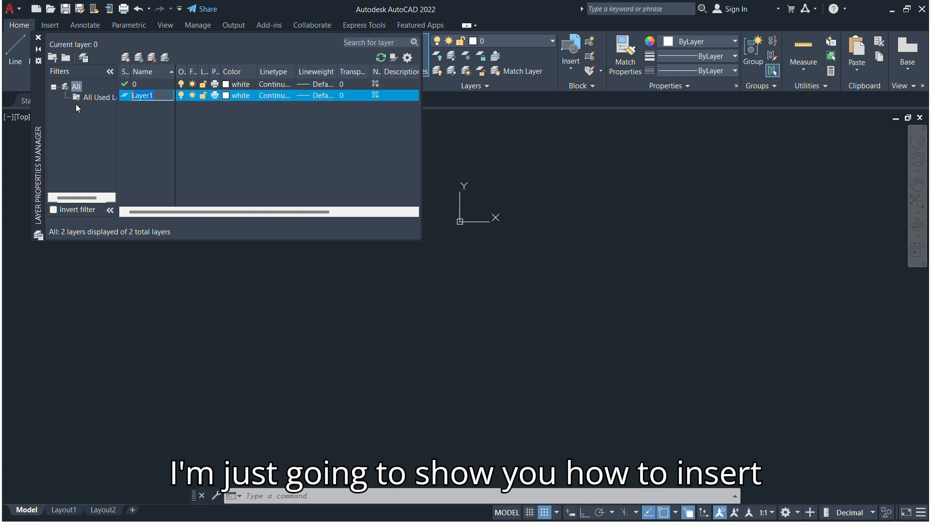
{"action": "type", "text": "DOO"}
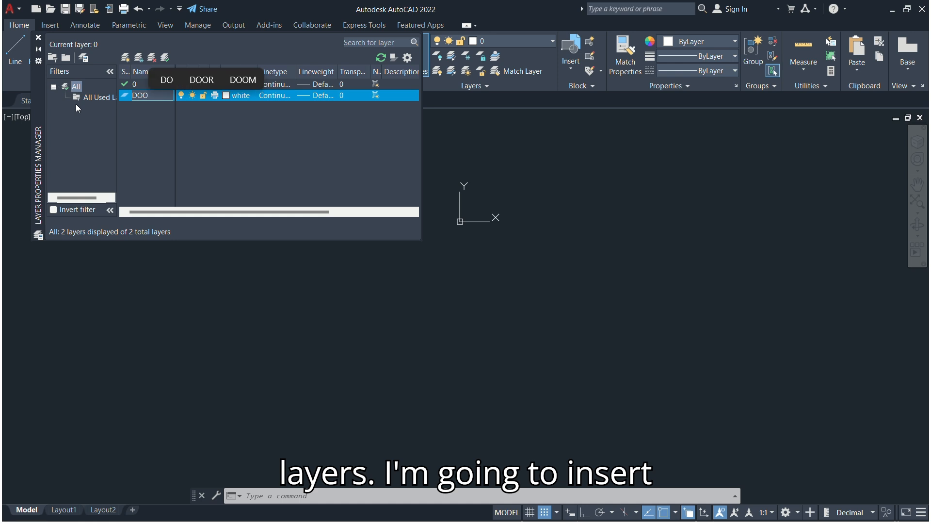
{"action": "key", "text": "BackSpace"}
{"action": "key", "text": "BackSpace"}
{"action": "type", "text": "o"}
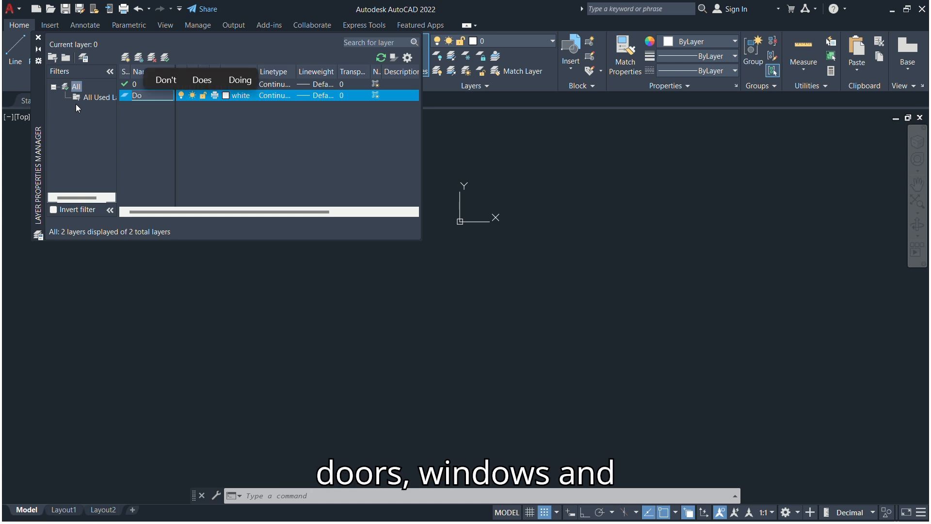
{"action": "type", "text": "ors"}
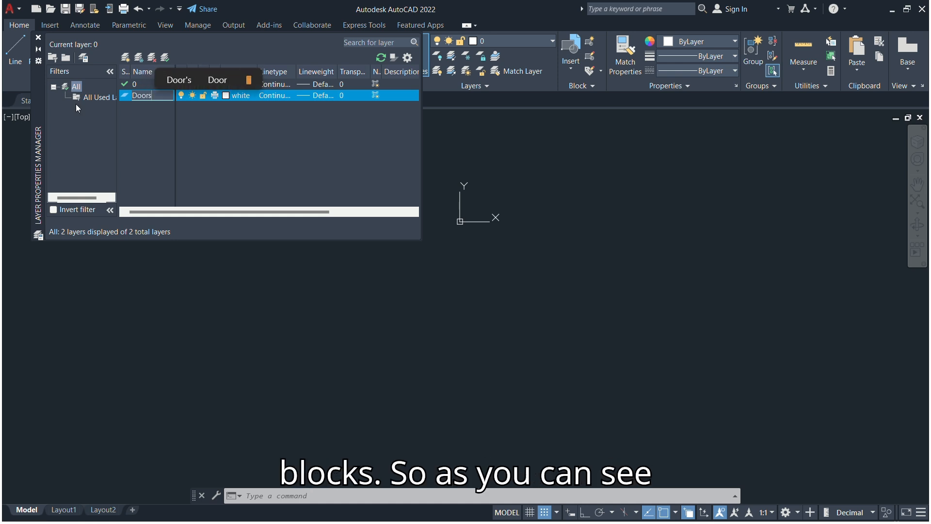
{"action": "key", "text": "Return"}
Add another new layer named Windows.
{"action": "left_click", "coordinate": [125, 58]}
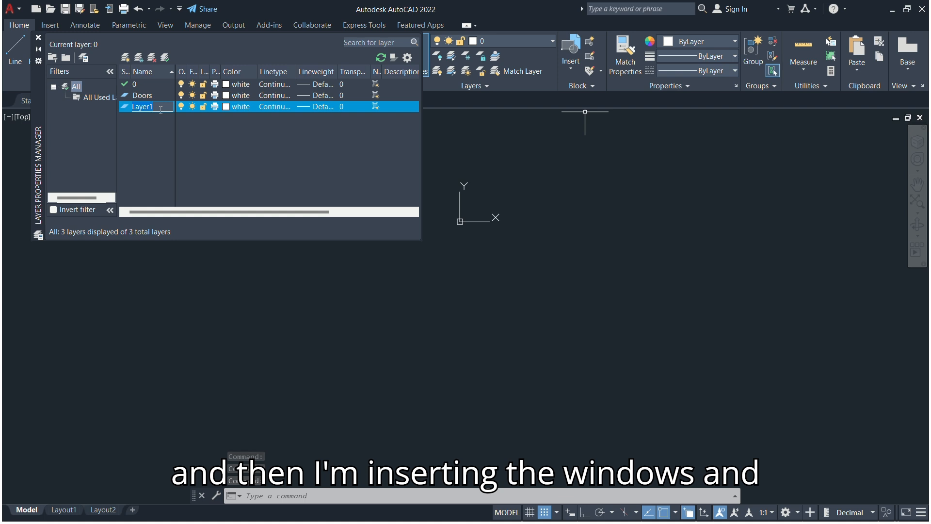
{"action": "type", "text": "Windows"}
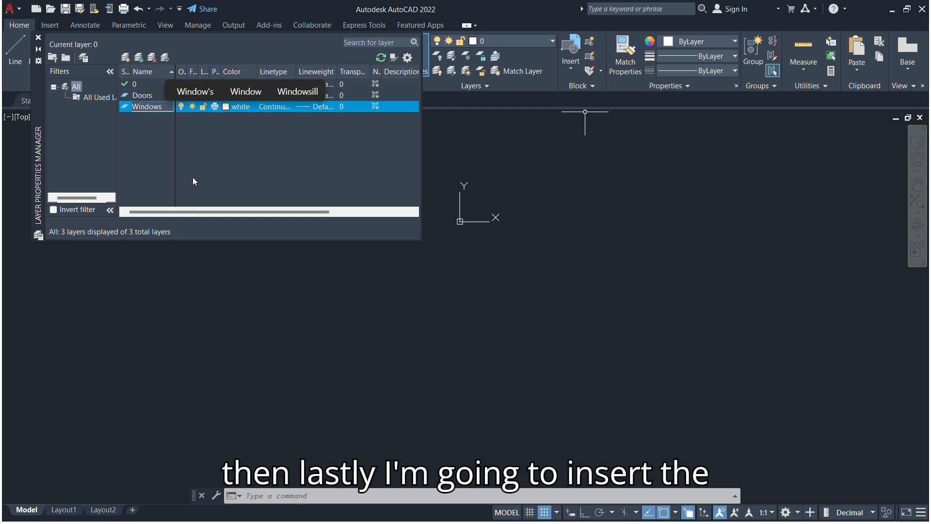
{"action": "left_click", "coordinate": [112, 161]}
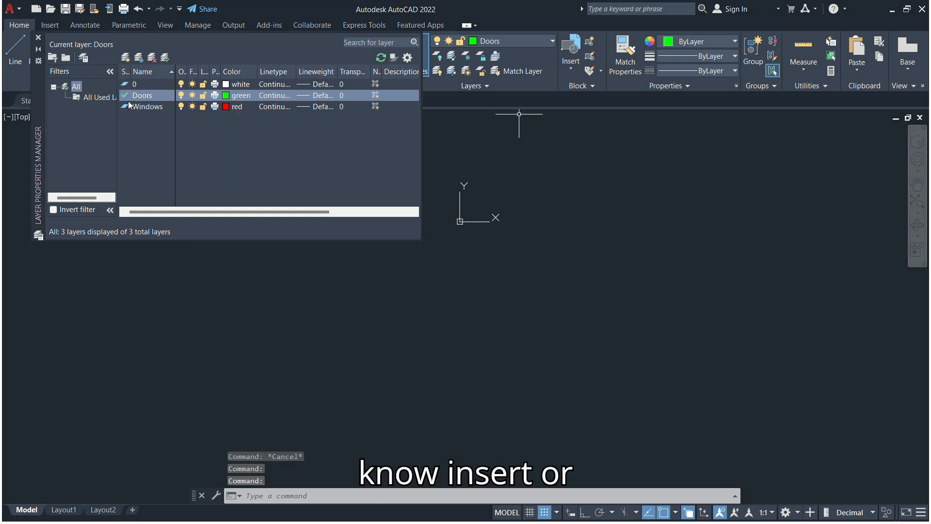
Add a new layer named blocks and close the layer properties manager.
{"action": "left_click", "coordinate": [126, 58]}
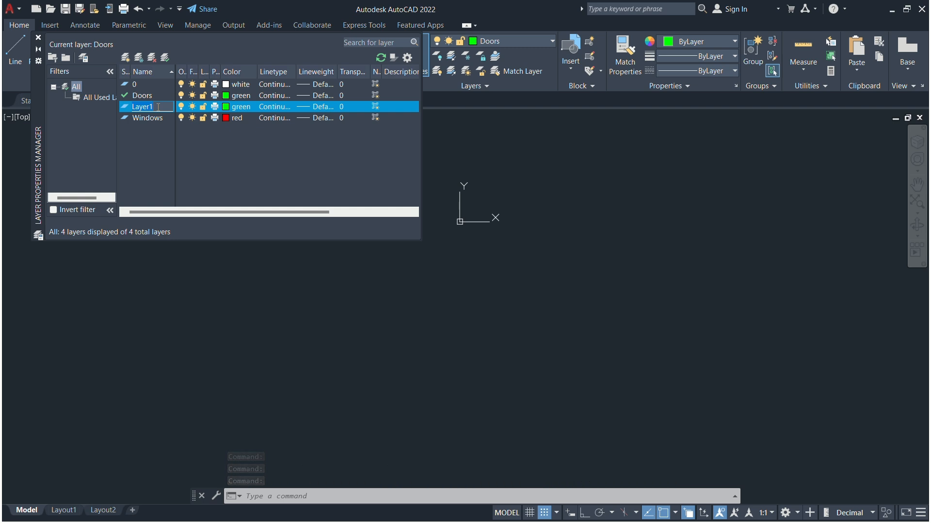
{"action": "type", "text": "blo"}
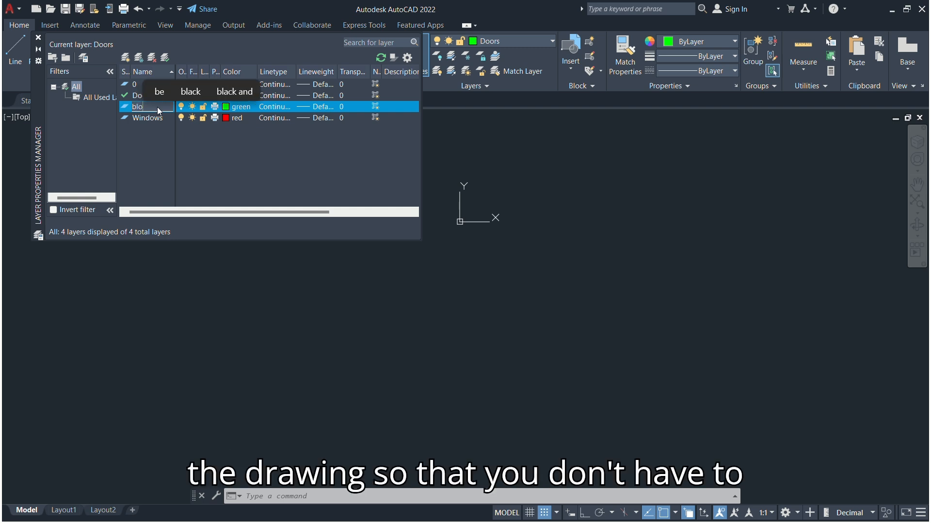
{"action": "type", "text": "cks"}
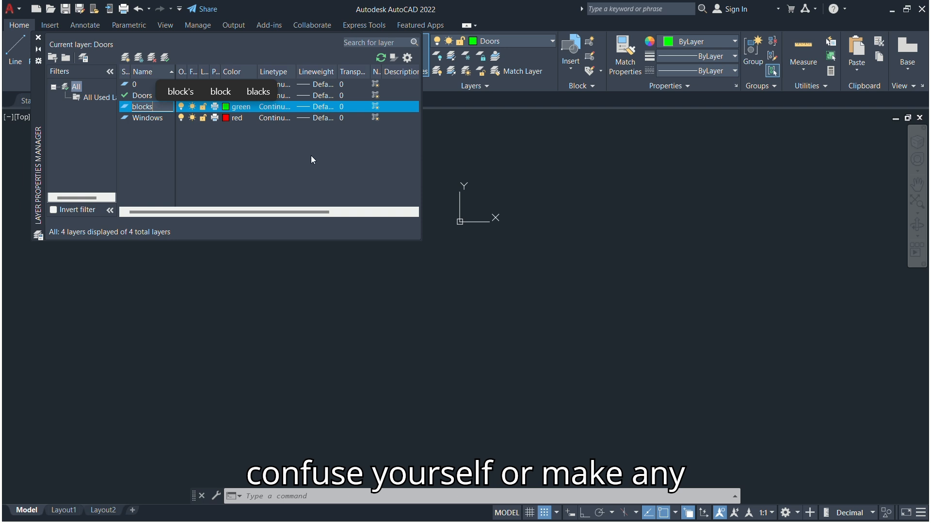
{"action": "key", "text": "Return"}
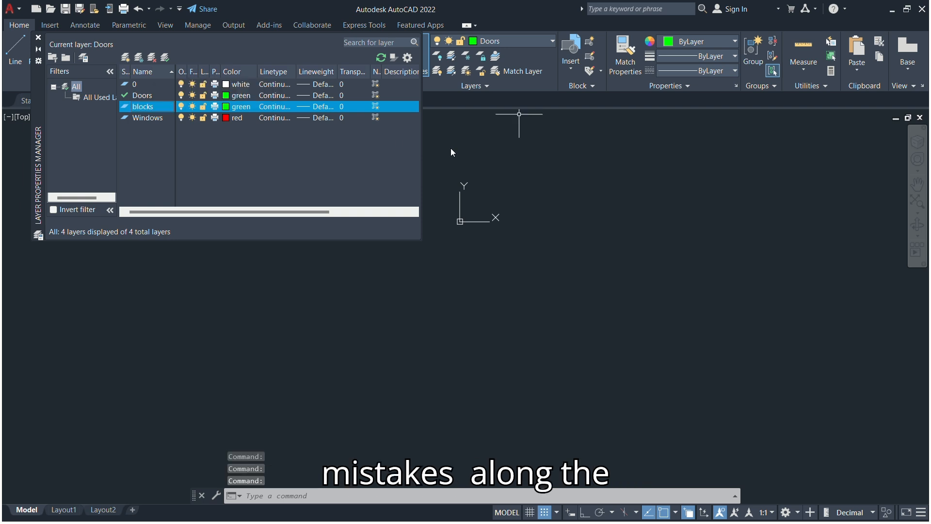
{"action": "left_click", "coordinate": [38, 38]}
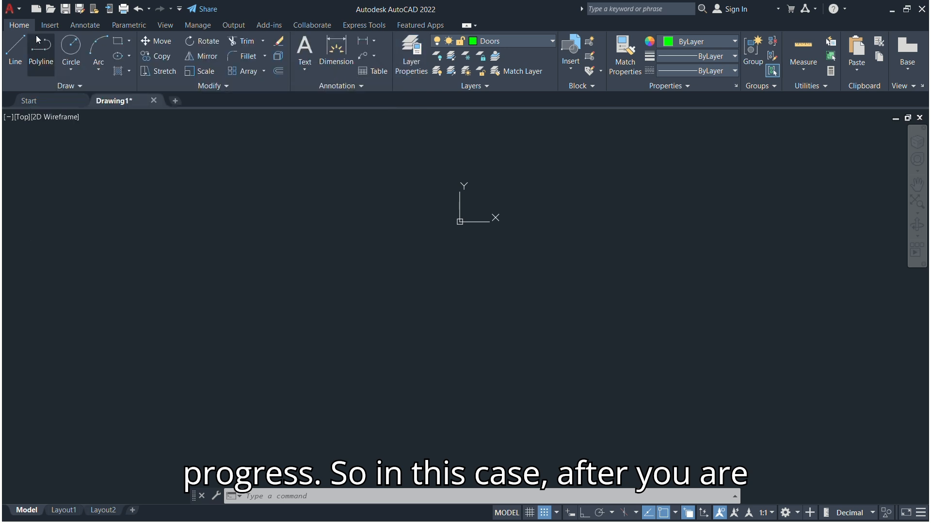
Change the color of the blocks layer to cyan.
{"action": "left_click", "coordinate": [553, 41]}
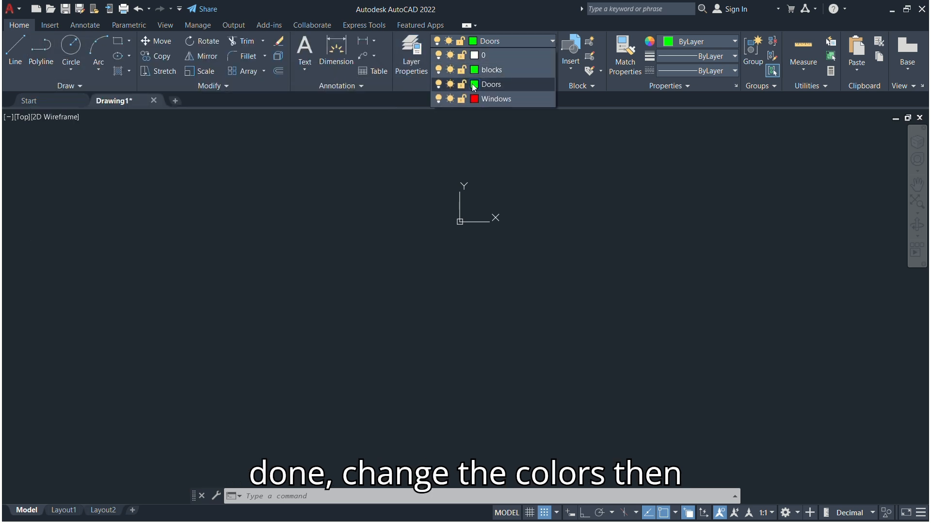
{"action": "left_click", "coordinate": [477, 70]}
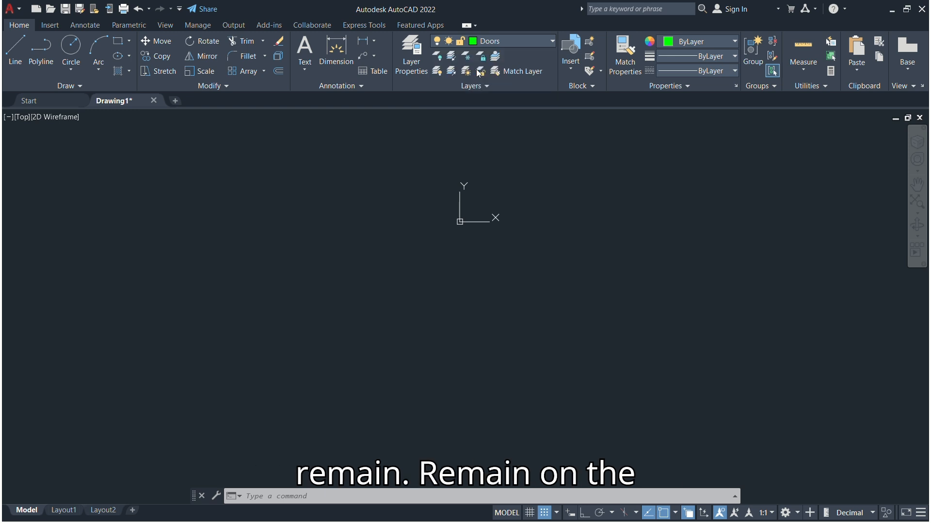
{"action": "left_click", "coordinate": [398, 293]}
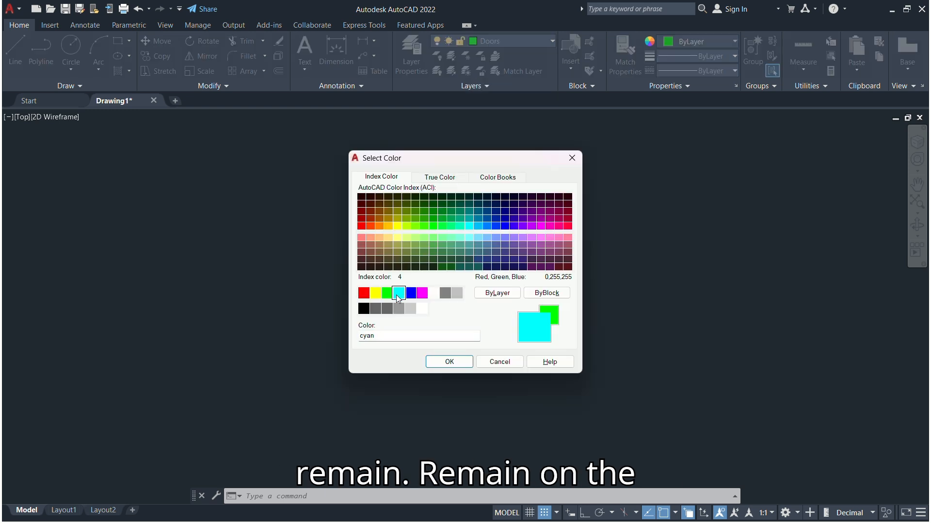
{"action": "left_click", "coordinate": [442, 361]}
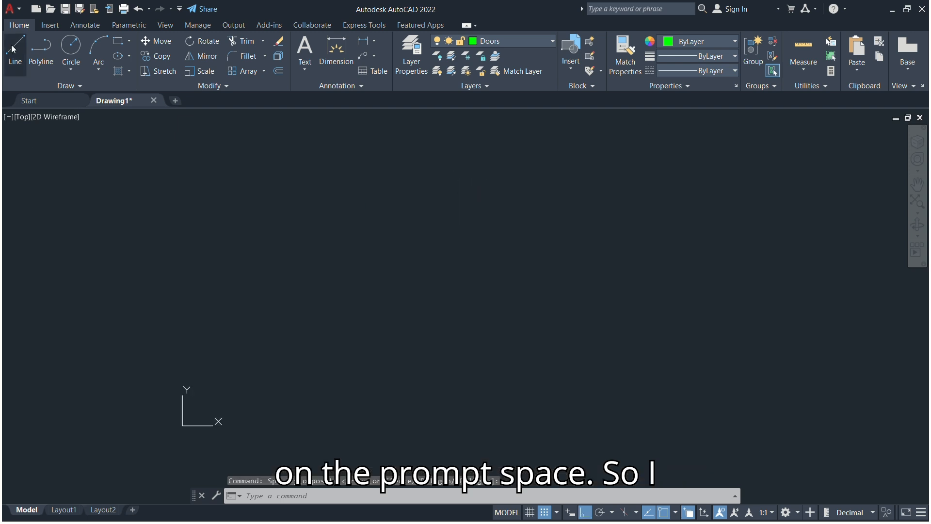
Draw the first door jamb with lines as a closed rectangle 50 mm wide and 200 mm high.
{"action": "left_click", "coordinate": [13, 48]}
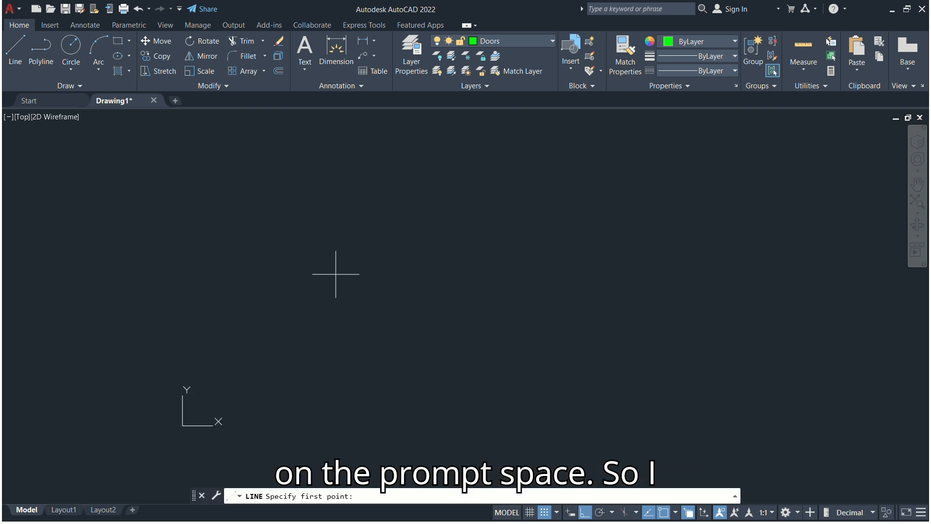
{"action": "left_click", "coordinate": [312, 272]}
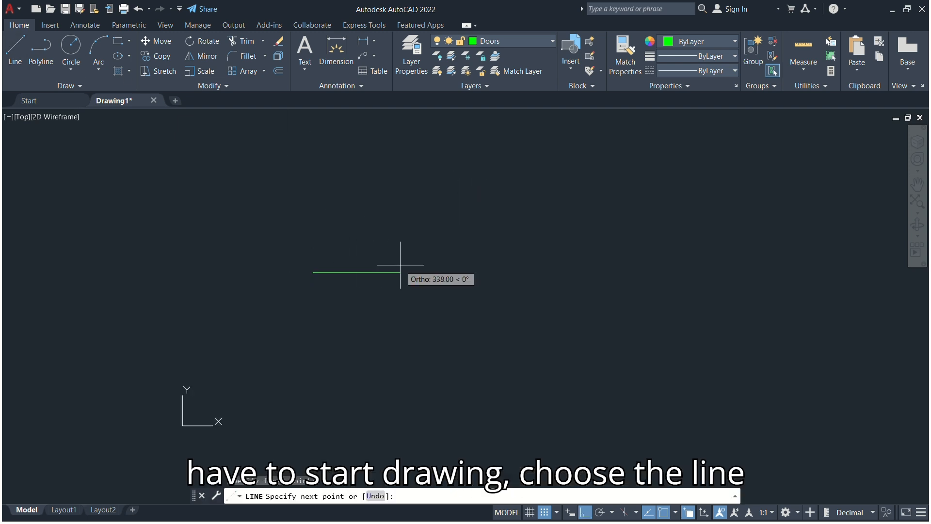
{"action": "type", "text": "50"}
{"action": "key", "text": "Return"}
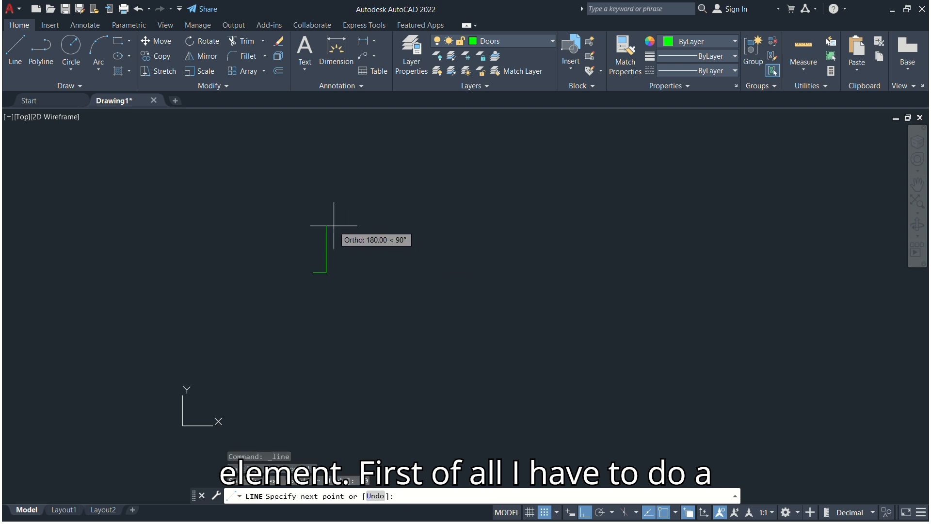
{"action": "type", "text": "200"}
{"action": "key", "text": "Return"}
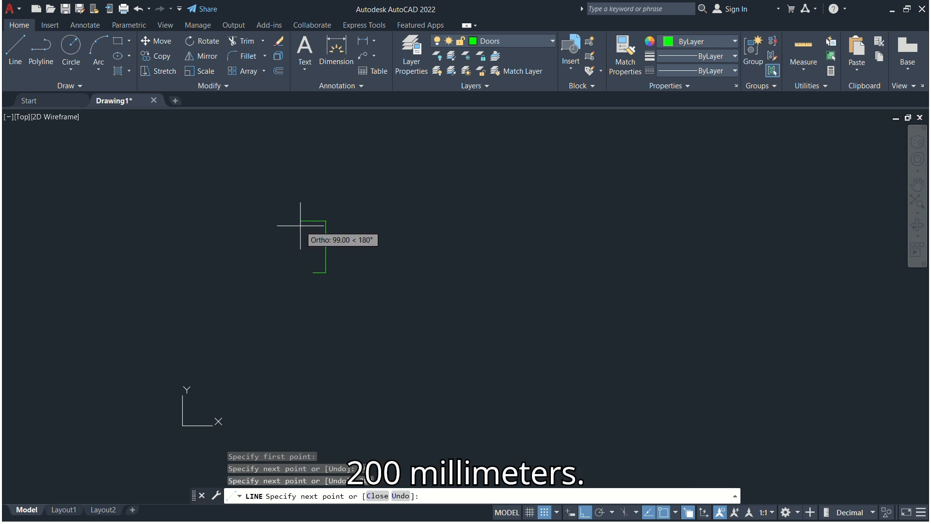
{"action": "type", "text": "5"}
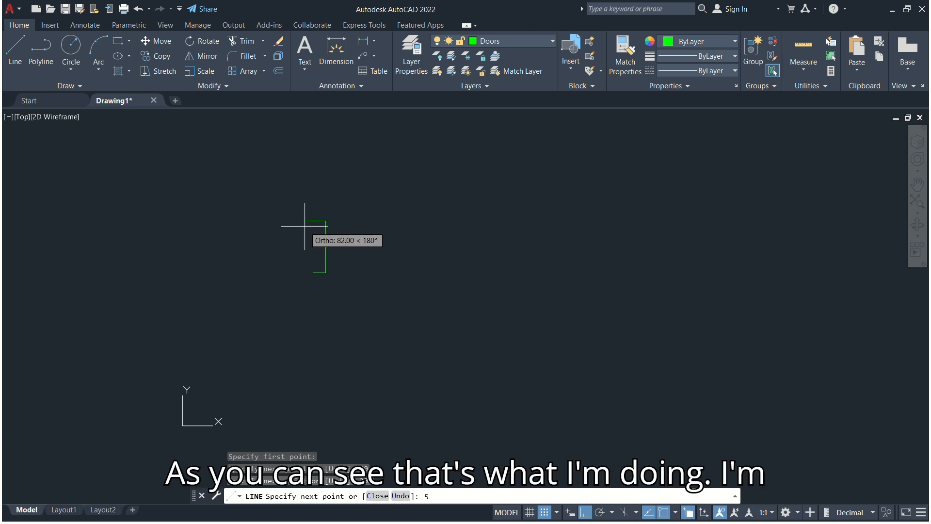
{"action": "type", "text": "0"}
{"action": "key", "text": "Return"}
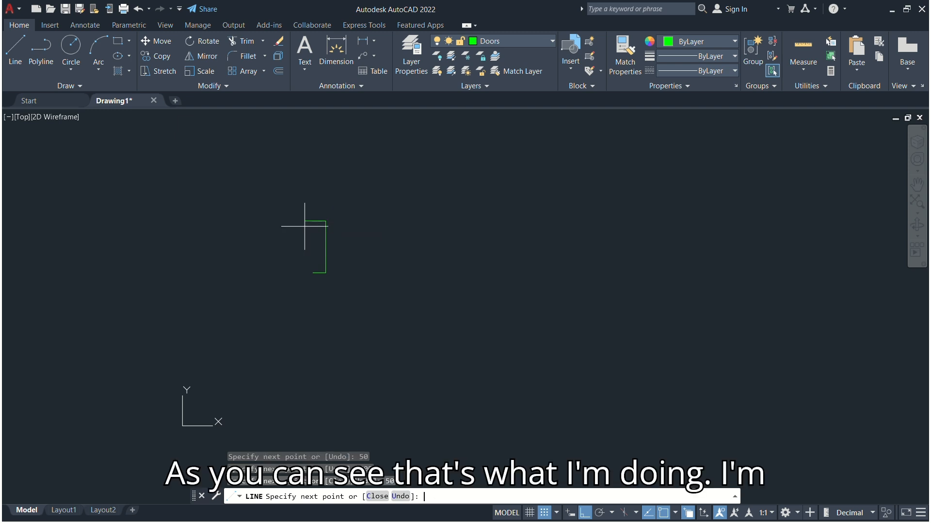
{"action": "left_click", "coordinate": [311, 278]}
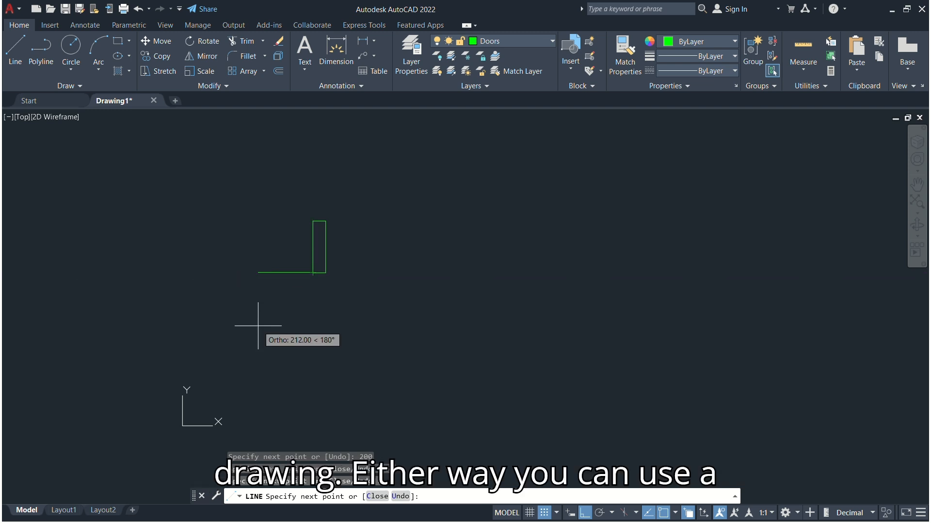
{"action": "key", "text": "Escape"}
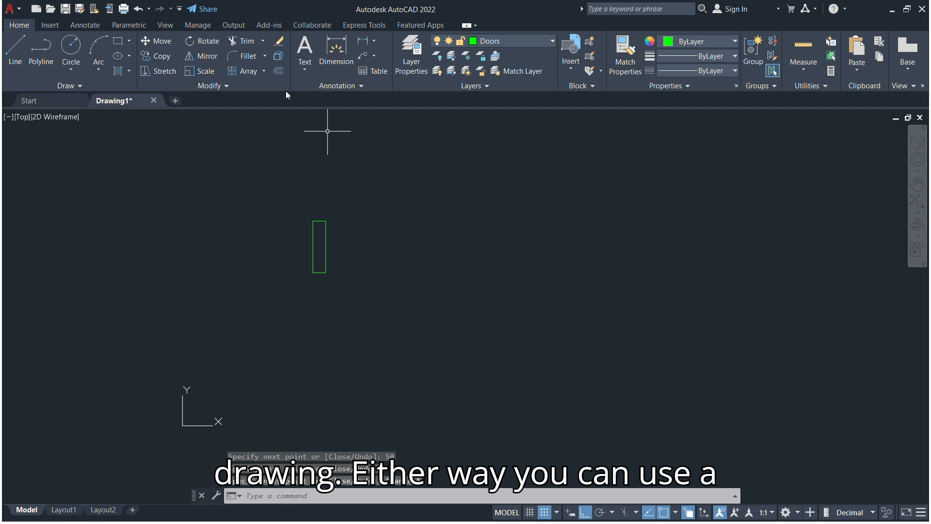
Draw a 900 mm horizontal line to the right from the first jamb's lower-right corner for the door opening.
{"action": "left_click", "coordinate": [7, 49]}
{"action": "left_click", "coordinate": [326, 272]}
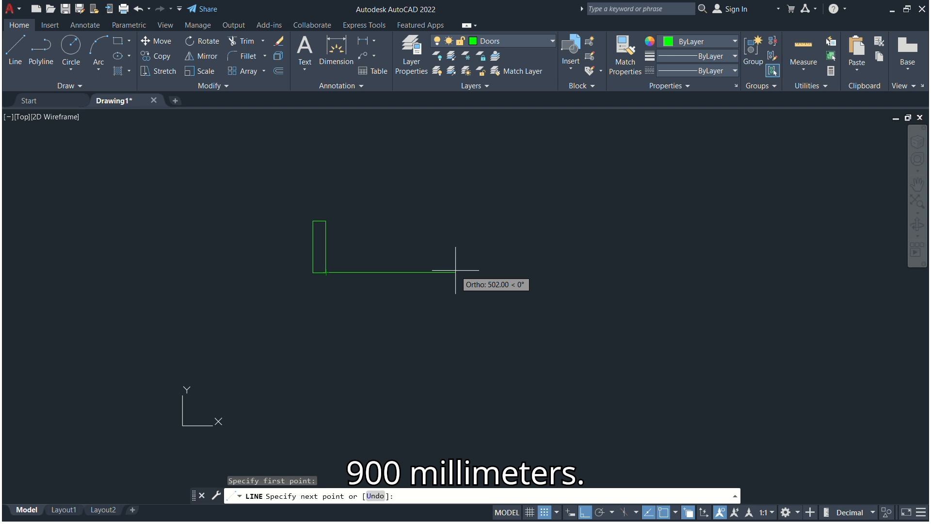
{"action": "type", "text": "900"}
{"action": "key", "text": "Return"}
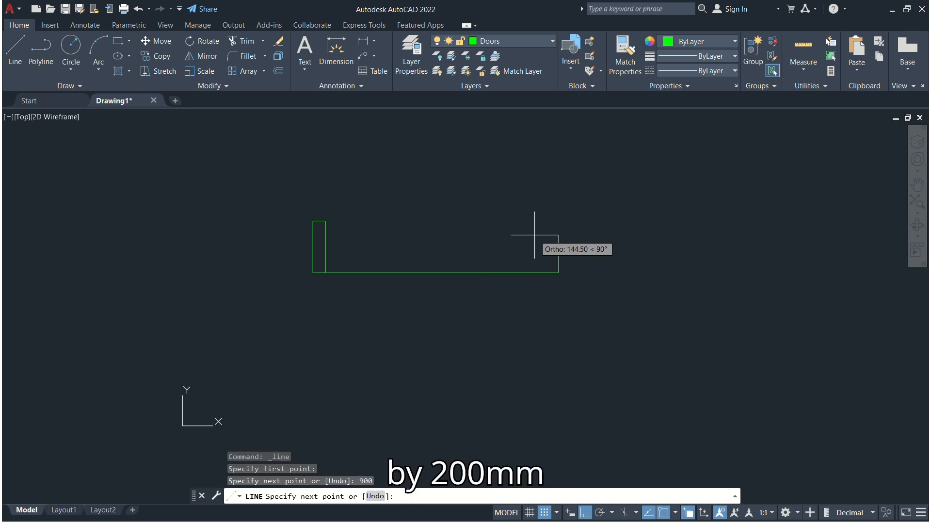
Continue the line into a second closed jamb, 200 mm high and 50 mm wide, at the right end of the opening.
{"action": "type", "text": "200"}
{"action": "key", "text": "Return"}
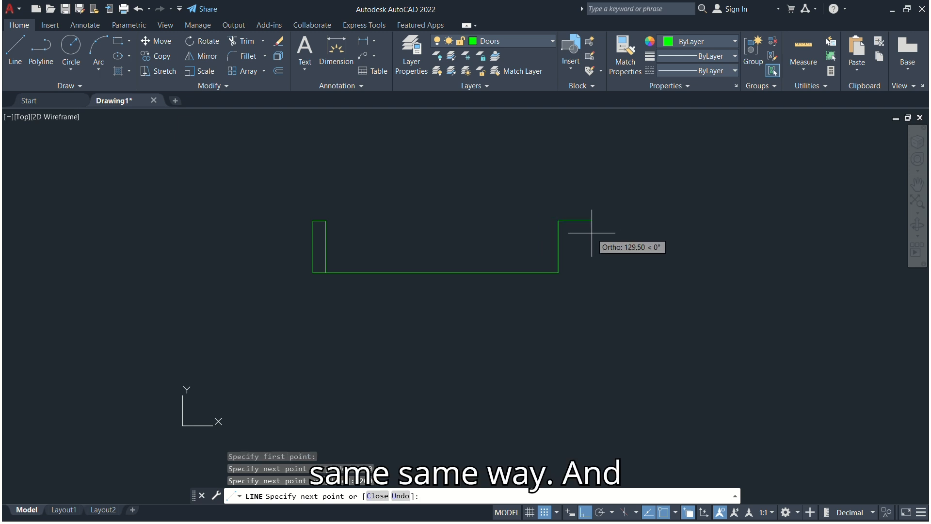
{"action": "type", "text": "50"}
{"action": "key", "text": "Return"}
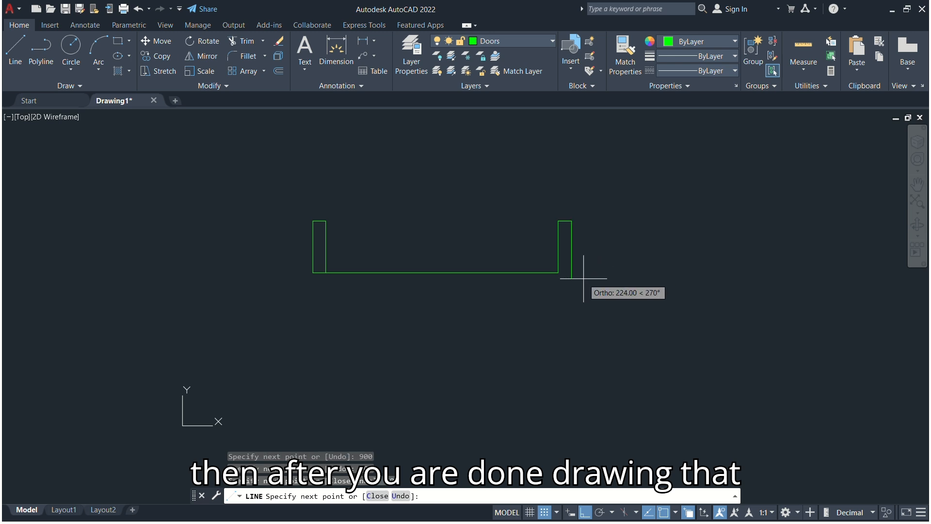
{"action": "type", "text": "200"}
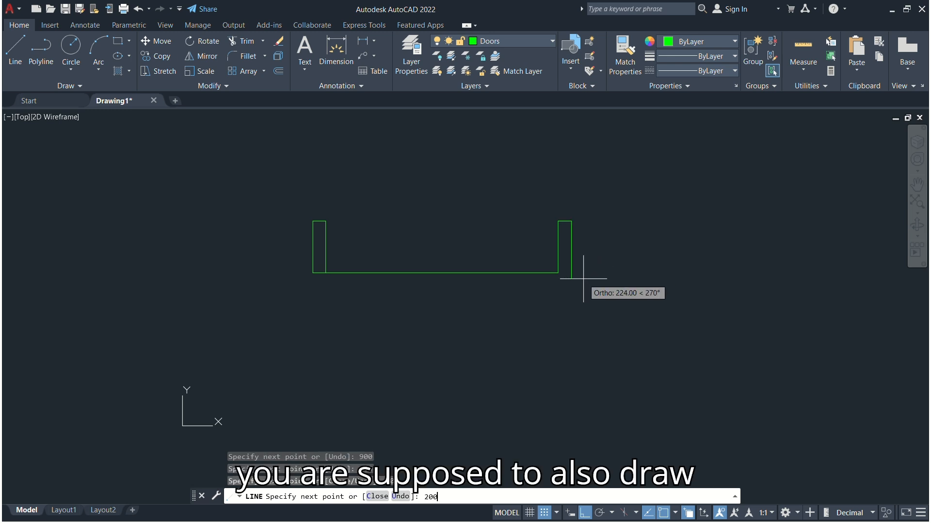
{"action": "key", "text": "Return"}
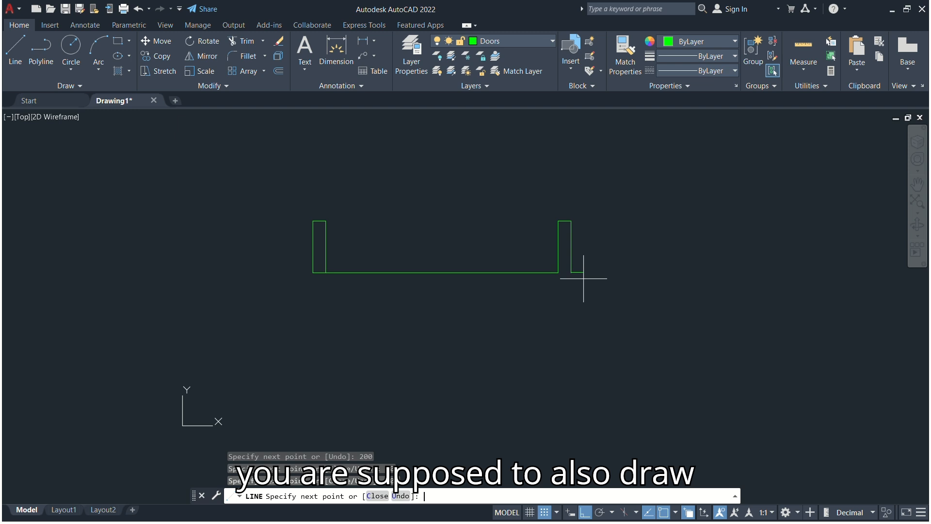
{"action": "left_click", "coordinate": [558, 272]}
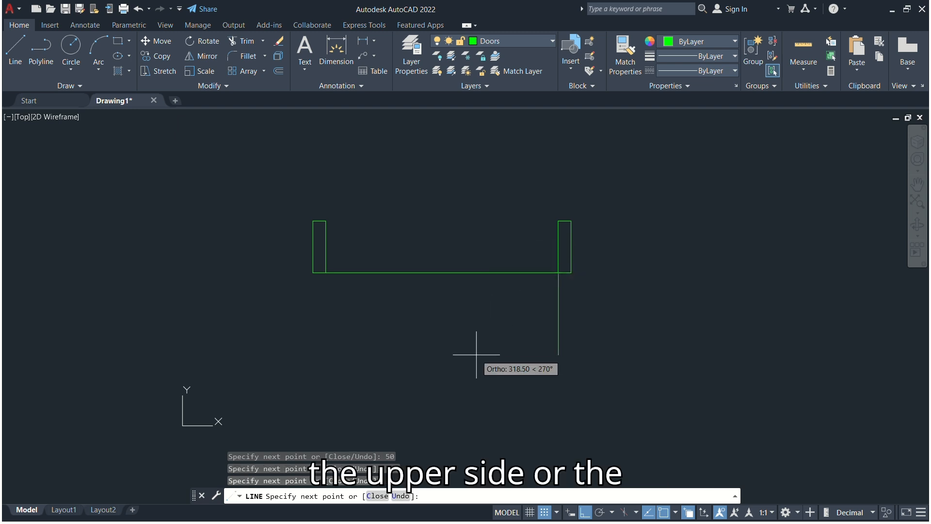
{"action": "key", "text": "Escape"}
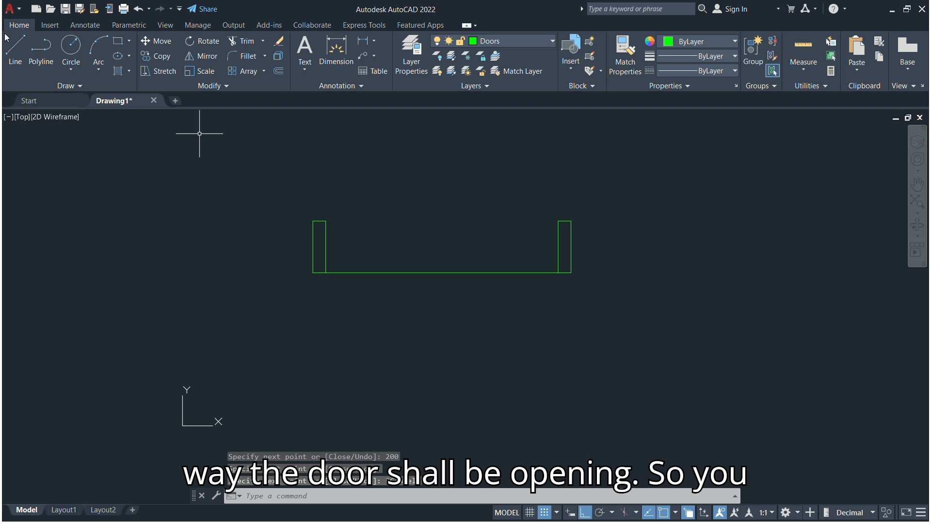
From the first jamb's upper-right corner, draw a line 50 mm to the right and 900 mm upwards for the door leaf.
{"action": "left_click", "coordinate": [14, 49]}
{"action": "scroll", "coordinate": [201, 176], "scroll_direction": "down", "scroll_amount": 6}
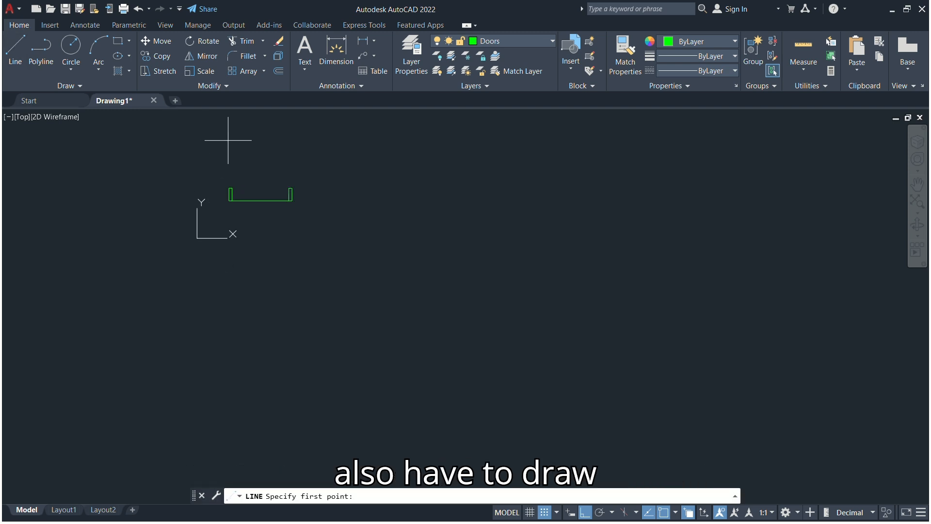
{"action": "scroll", "coordinate": [220, 130], "scroll_direction": "up", "scroll_amount": 4}
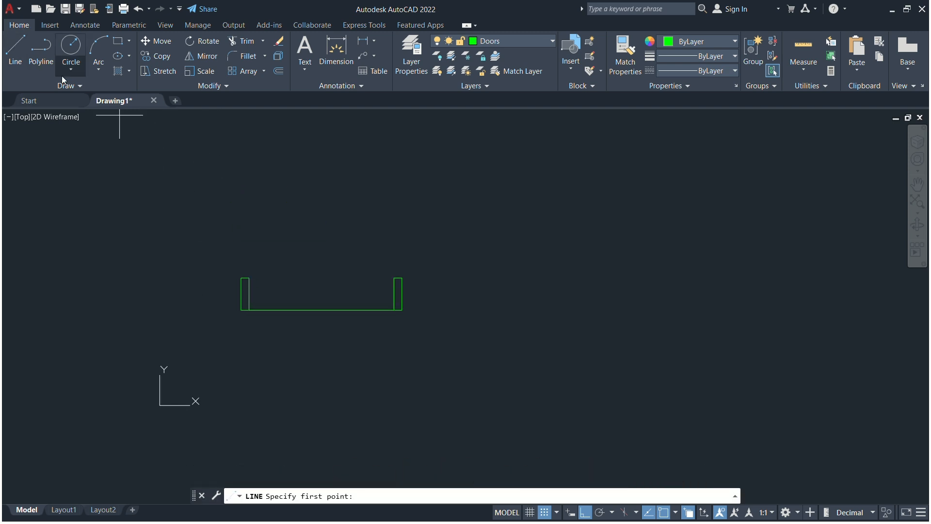
{"action": "left_click", "coordinate": [21, 43]}
{"action": "scroll", "coordinate": [228, 281], "scroll_direction": "up", "scroll_amount": 6}
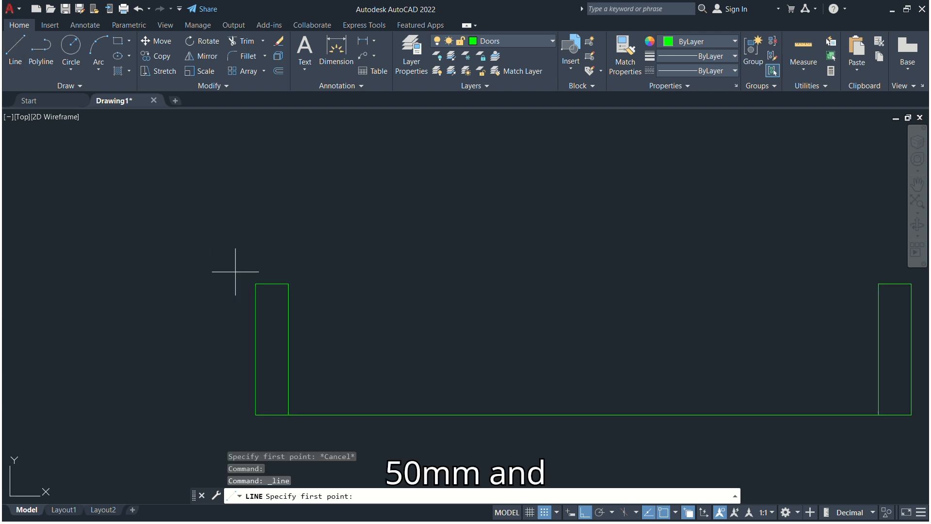
{"action": "left_click", "coordinate": [288, 283]}
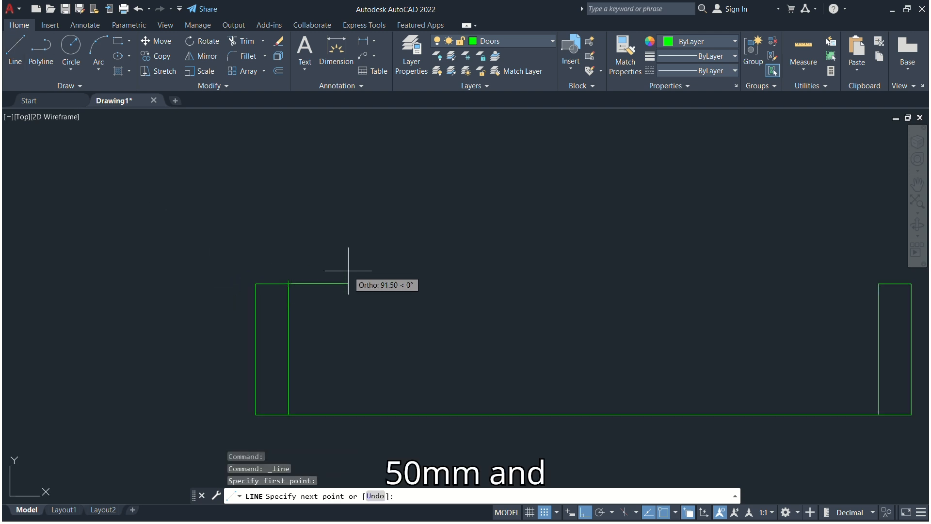
{"action": "type", "text": "50"}
{"action": "key", "text": "Return"}
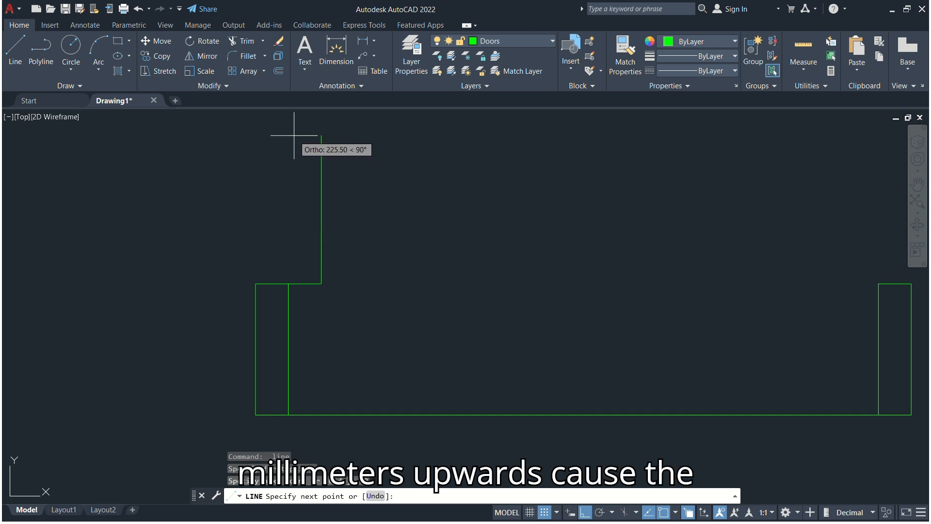
{"action": "type", "text": "900"}
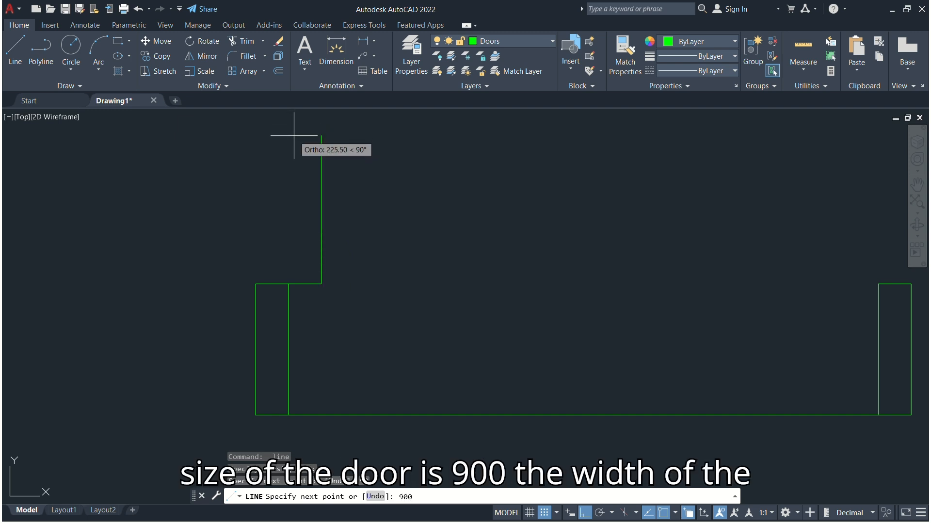
{"action": "key", "text": "Return"}
Close the door leaf with a 50 mm line to the left and a line back down to the first jamb's upper-right corner.
{"action": "scroll", "coordinate": [294, 135], "scroll_direction": "down", "scroll_amount": 10}
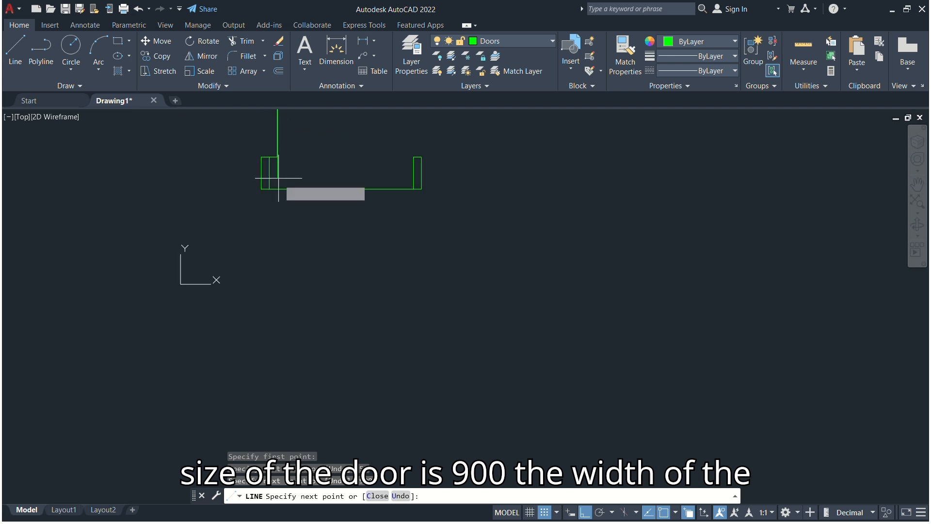
{"action": "scroll", "coordinate": [277, 126], "scroll_direction": "down", "scroll_amount": 4}
{"action": "scroll", "coordinate": [262, 129], "scroll_direction": "up", "scroll_amount": 8}
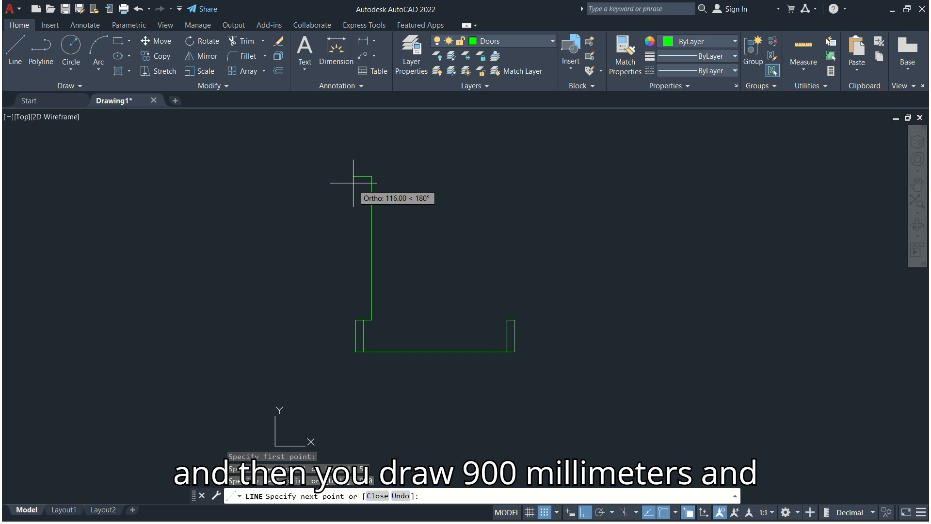
{"action": "type", "text": "50"}
{"action": "key", "text": "Return"}
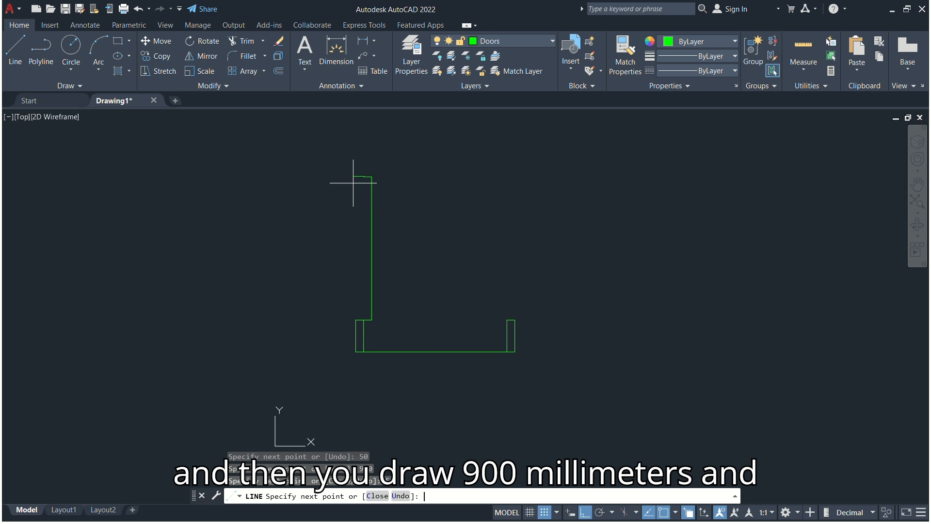
{"action": "left_click", "coordinate": [364, 319]}
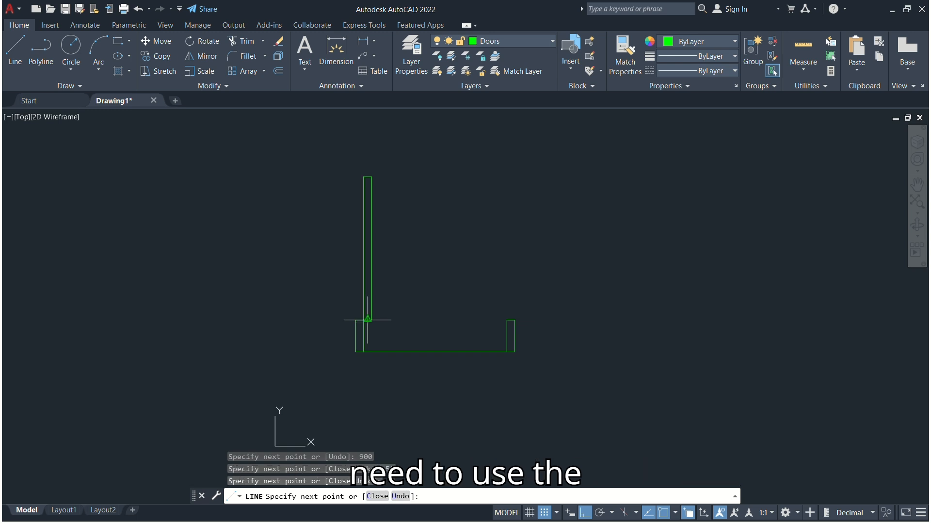
{"action": "key", "text": "Escape"}
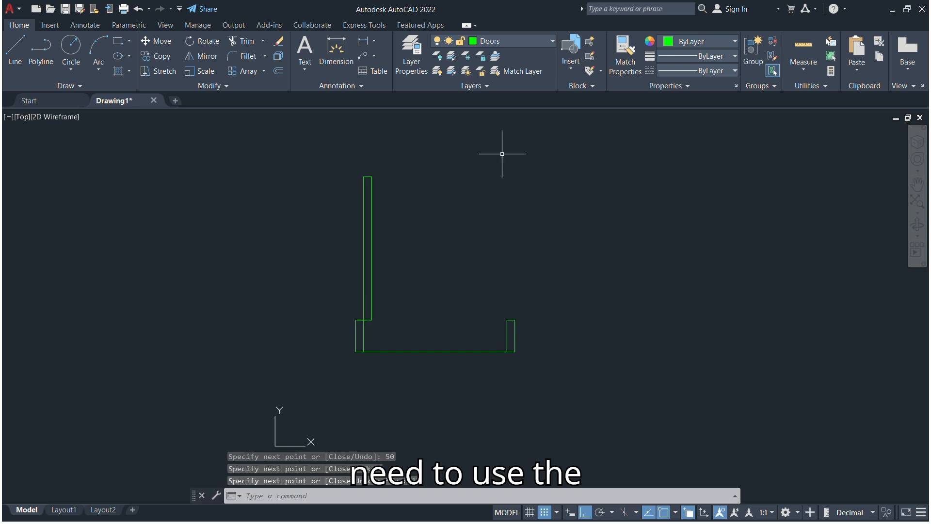
Draw a Center, Radius circle centred on the first jamb's upper-right corner, with its radius reaching the door leaf's top-right endpoint.
{"action": "left_click", "coordinate": [66, 64]}
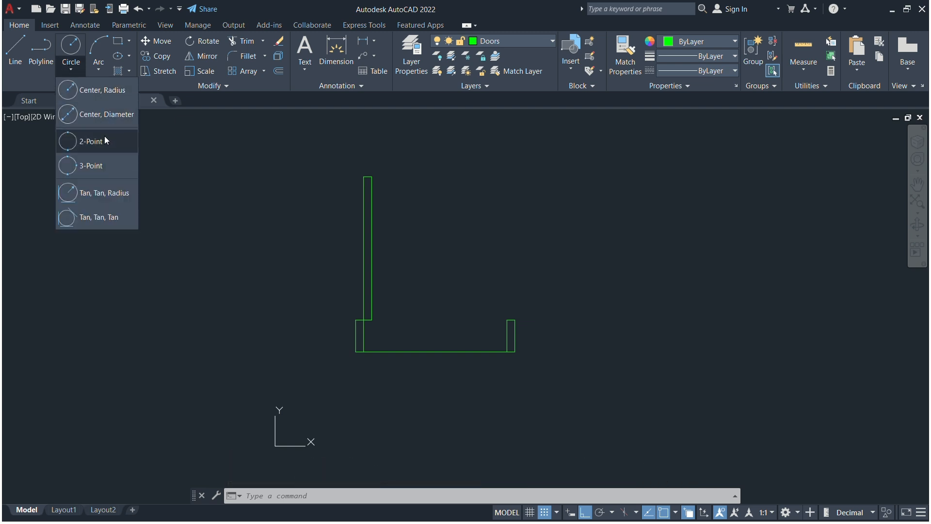
{"action": "left_click", "coordinate": [100, 92]}
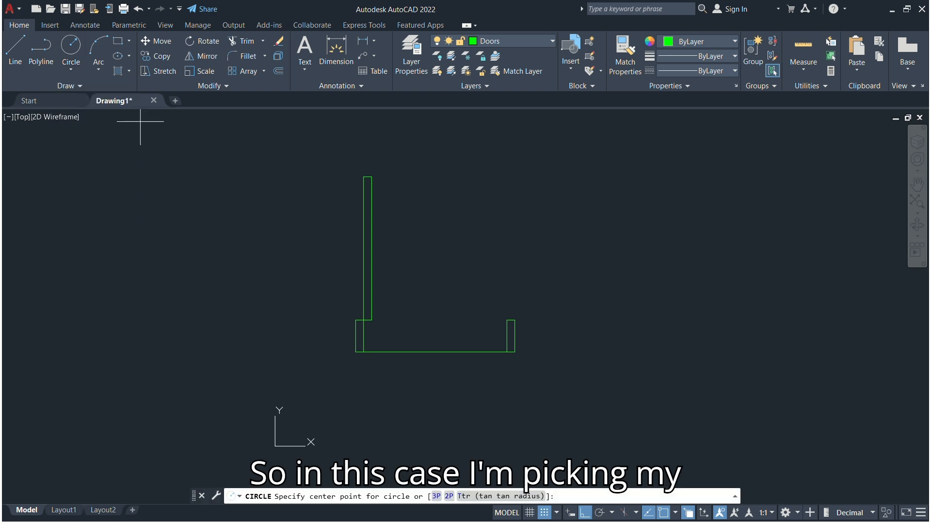
{"action": "left_click", "coordinate": [363, 320]}
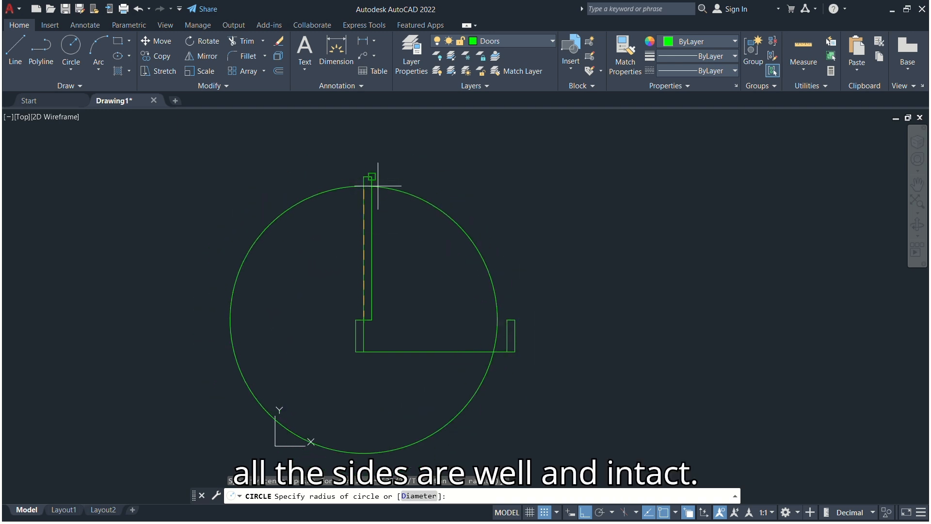
{"action": "scroll", "coordinate": [363, 176], "scroll_direction": "up", "scroll_amount": 5}
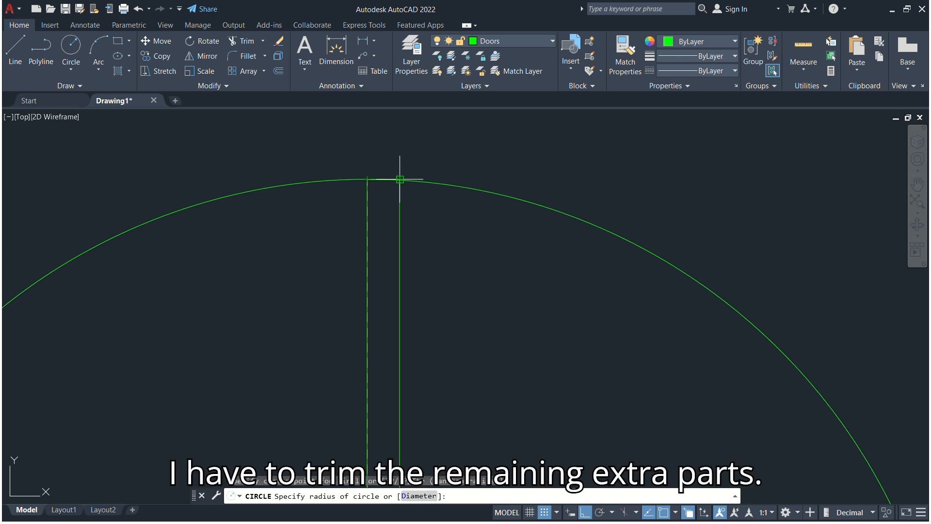
{"action": "scroll", "coordinate": [398, 182], "scroll_direction": "up", "scroll_amount": 6}
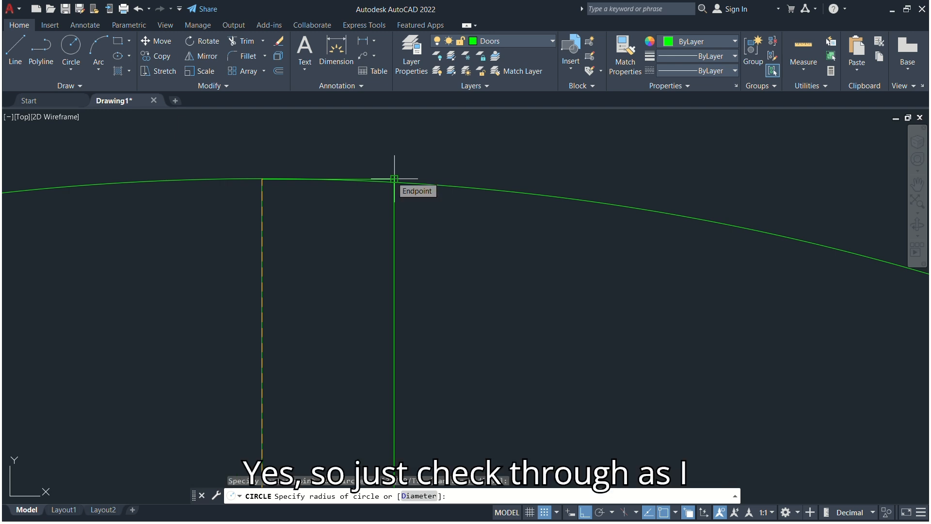
{"action": "left_click", "coordinate": [394, 178]}
{"action": "scroll", "coordinate": [415, 156], "scroll_direction": "down", "scroll_amount": 4}
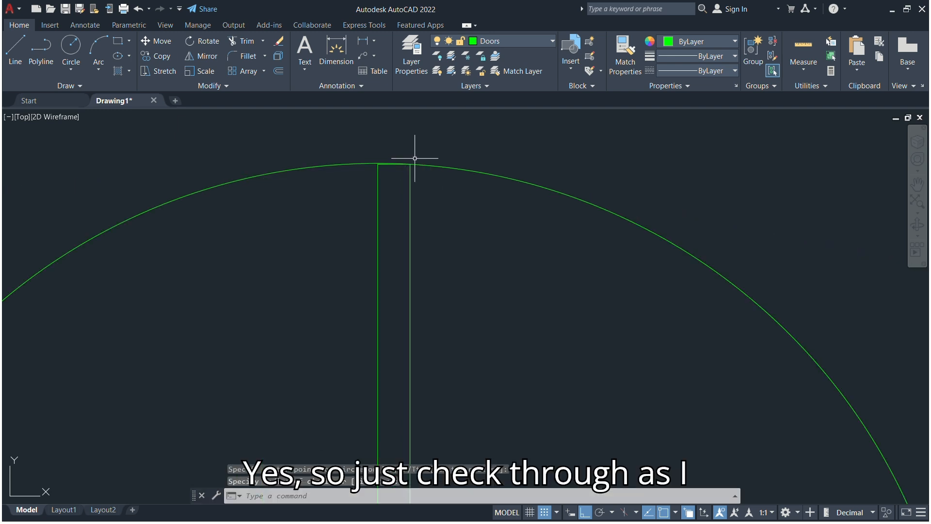
{"action": "scroll", "coordinate": [519, 209], "scroll_direction": "up", "scroll_amount": 4}
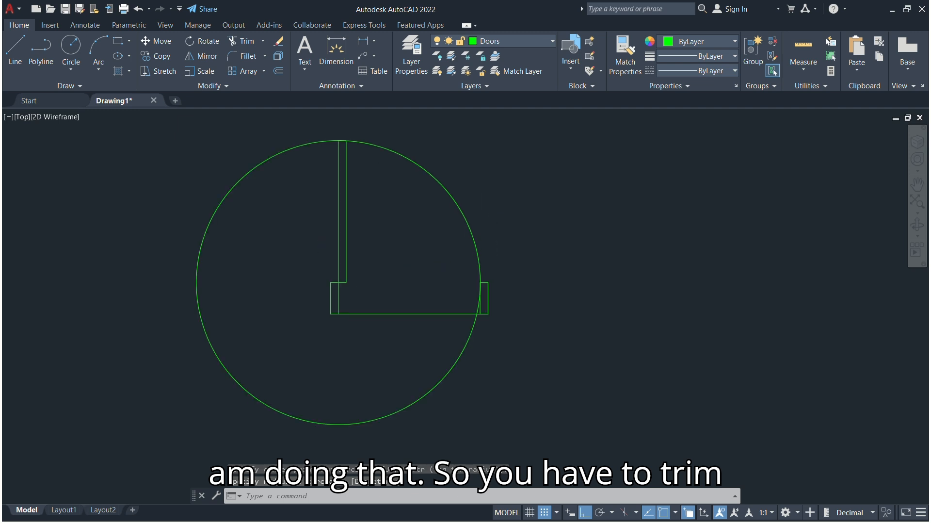
{"action": "scroll", "coordinate": [530, 191], "scroll_direction": "down", "scroll_amount": 4}
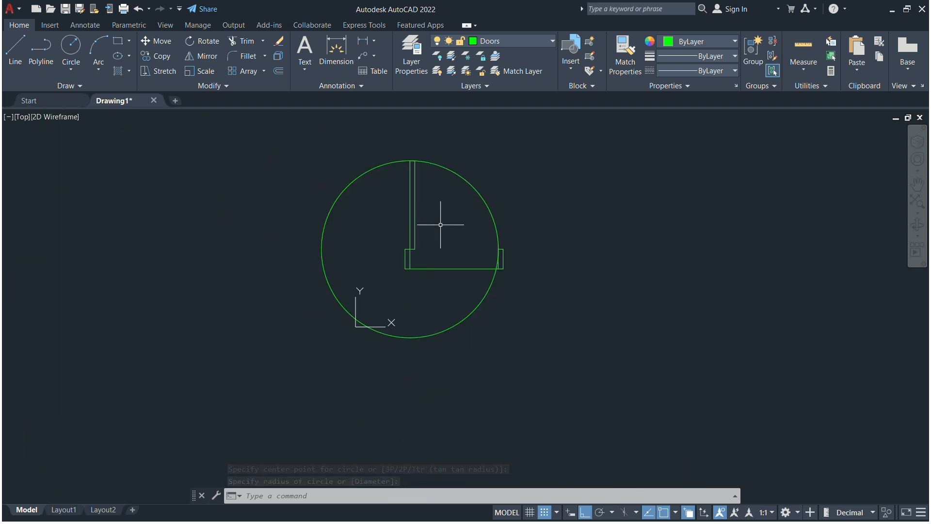
Trim away the part of the circle outside the door's swing, keeping the arc from the leaf's top to the right jamb.
{"action": "scroll", "coordinate": [440, 223], "scroll_direction": "up", "scroll_amount": 4}
{"action": "scroll", "coordinate": [441, 223], "scroll_direction": "down", "scroll_amount": 4}
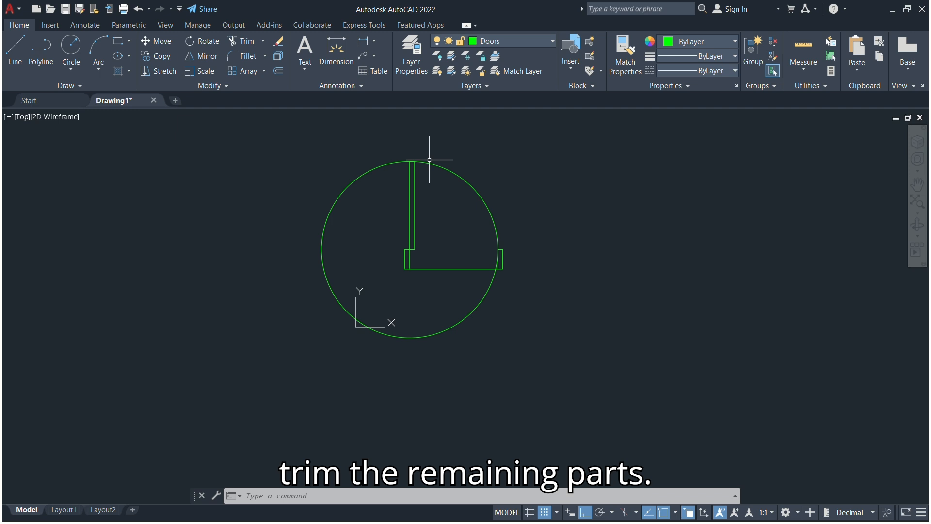
{"action": "scroll", "coordinate": [399, 154], "scroll_direction": "up", "scroll_amount": 5}
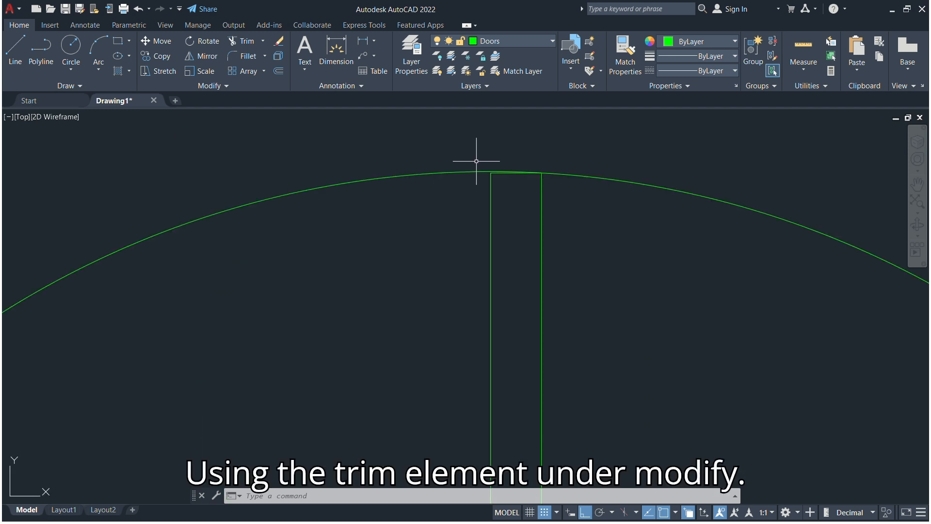
{"action": "scroll", "coordinate": [477, 161], "scroll_direction": "down", "scroll_amount": 2}
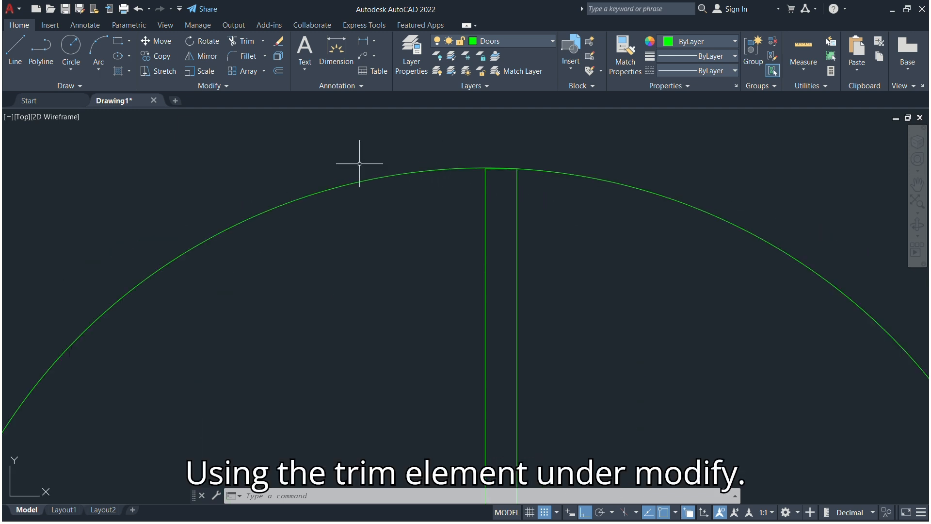
{"action": "left_click", "coordinate": [241, 41]}
{"action": "scroll", "coordinate": [339, 183], "scroll_direction": "down", "scroll_amount": 4}
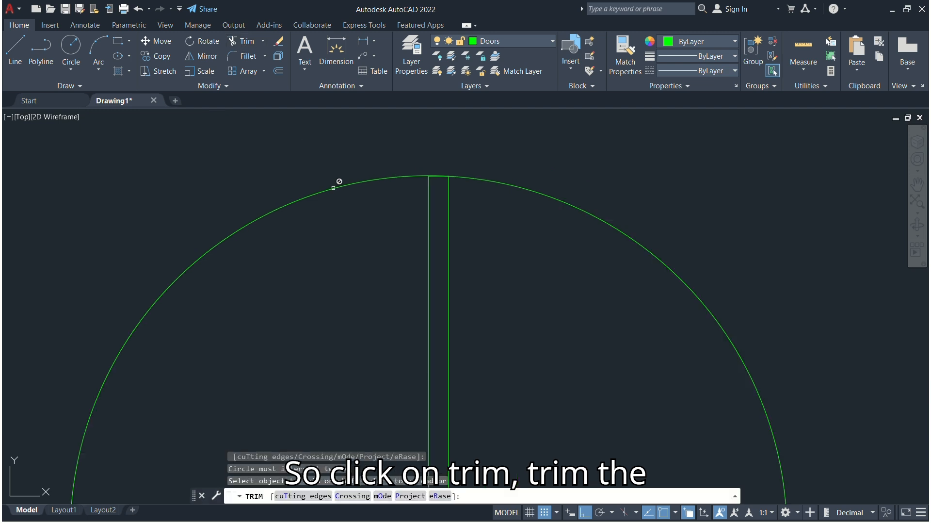
{"action": "left_click", "coordinate": [343, 185]}
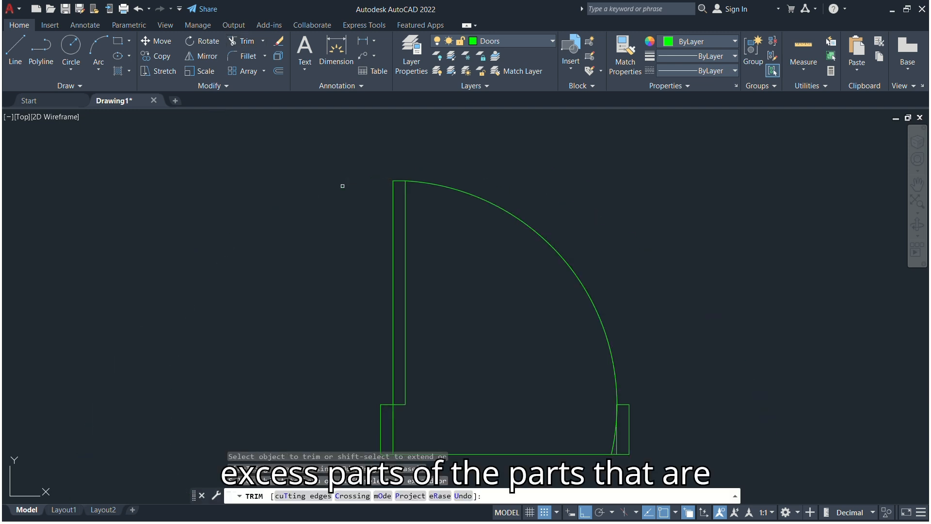
Trim the bottom line across the opening and the overlapping arc and edge pieces at the right jamb.
{"action": "scroll", "coordinate": [343, 186], "scroll_direction": "down", "scroll_amount": 3}
{"action": "scroll", "coordinate": [411, 222], "scroll_direction": "up", "scroll_amount": 5}
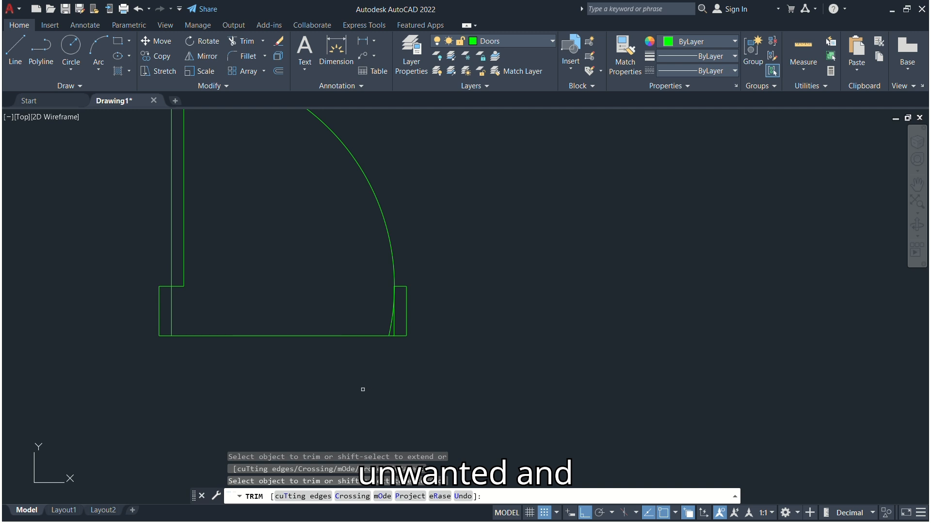
{"action": "scroll", "coordinate": [386, 299], "scroll_direction": "up", "scroll_amount": 8}
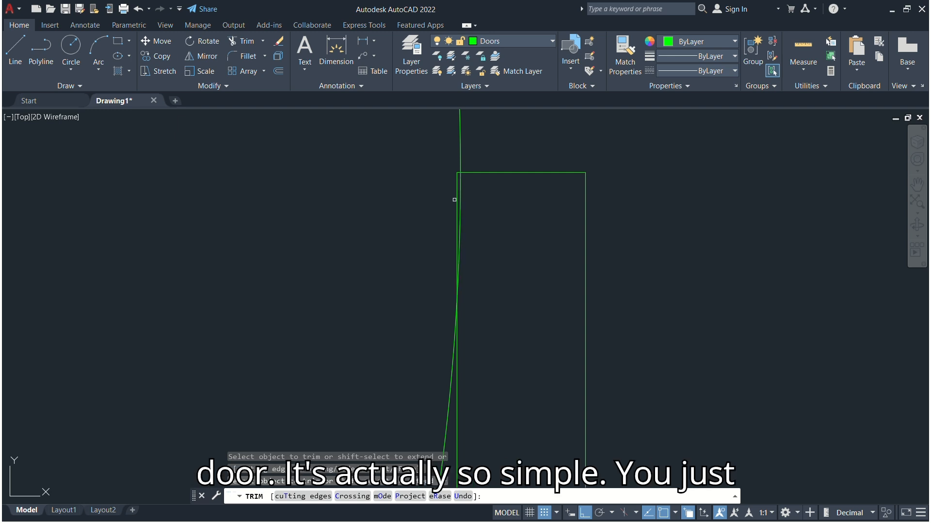
{"action": "scroll", "coordinate": [454, 199], "scroll_direction": "down", "scroll_amount": 4}
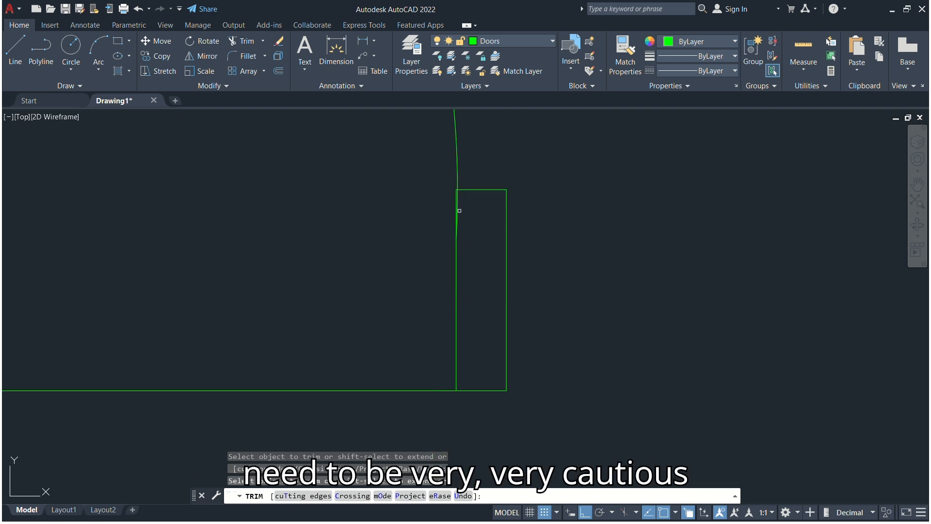
{"action": "scroll", "coordinate": [458, 211], "scroll_direction": "up", "scroll_amount": 4}
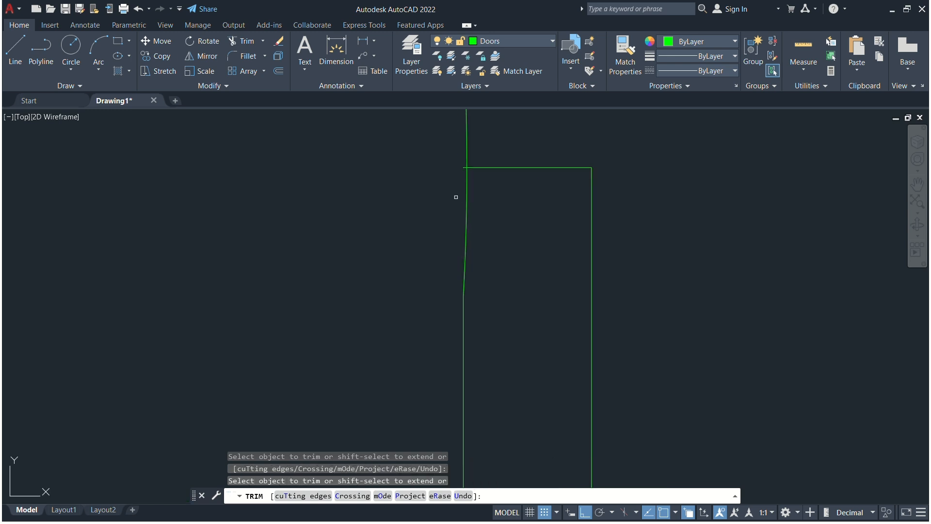
{"action": "scroll", "coordinate": [458, 189], "scroll_direction": "up", "scroll_amount": 3}
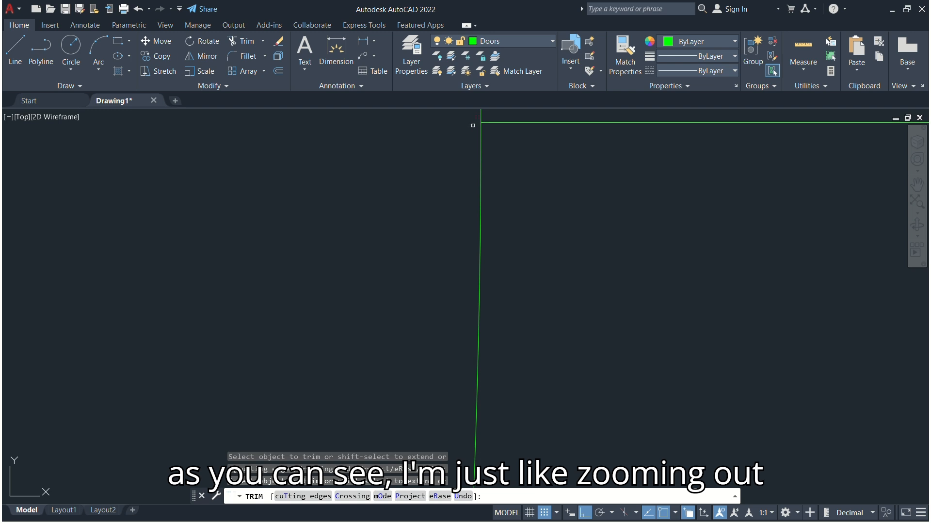
{"action": "scroll", "coordinate": [473, 125], "scroll_direction": "down", "scroll_amount": 8}
{"action": "scroll", "coordinate": [429, 242], "scroll_direction": "down", "scroll_amount": 8}
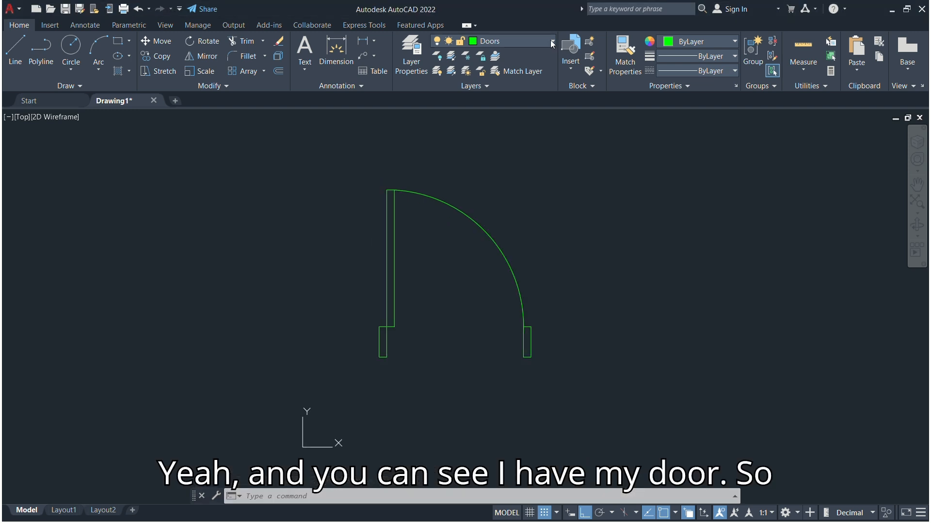
Make the blocks layer current and start a block definition named "Door (900mm width)".
{"action": "left_click", "coordinate": [552, 42]}
{"action": "left_click", "coordinate": [494, 71]}
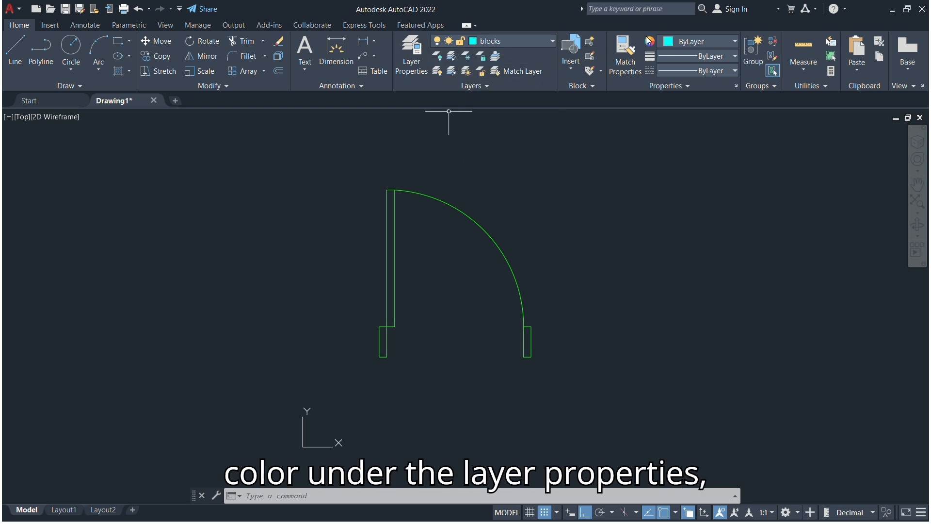
{"action": "left_click", "coordinate": [588, 42]}
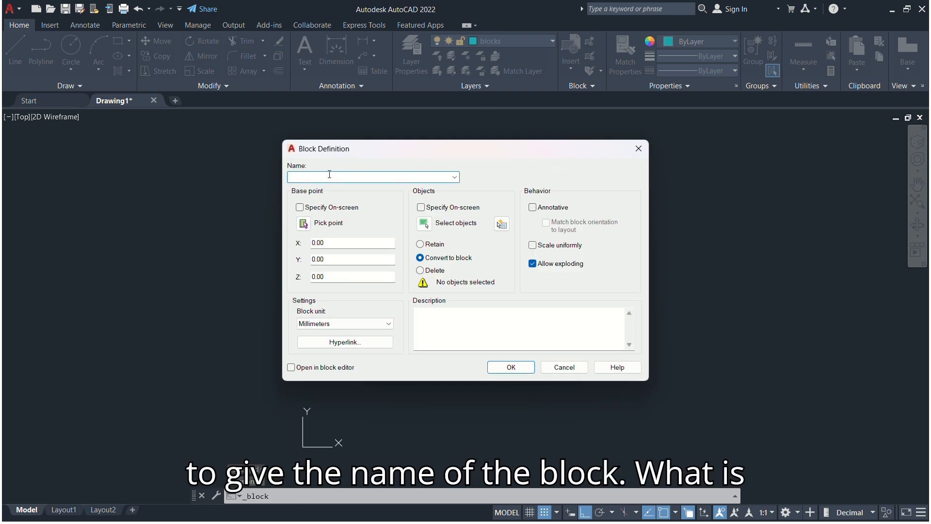
{"action": "type", "text": "Door"}
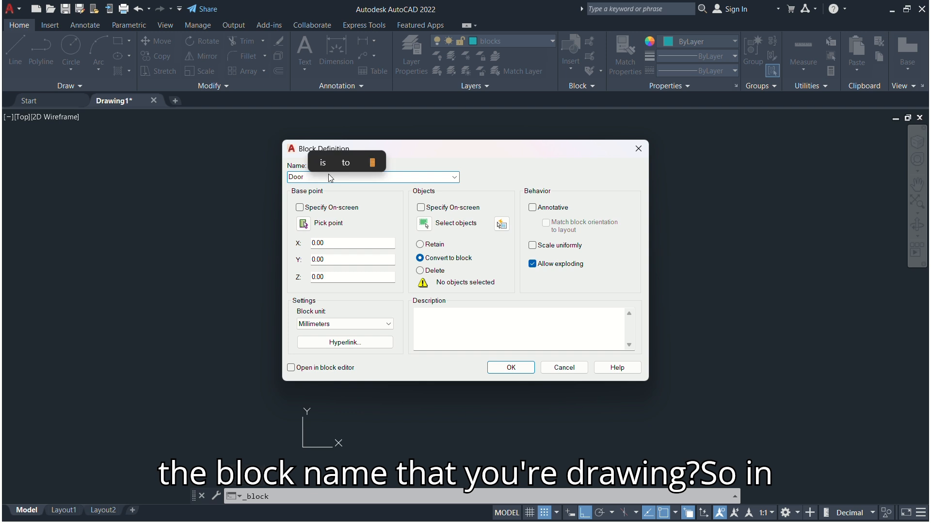
{"action": "type", "text": " ("}
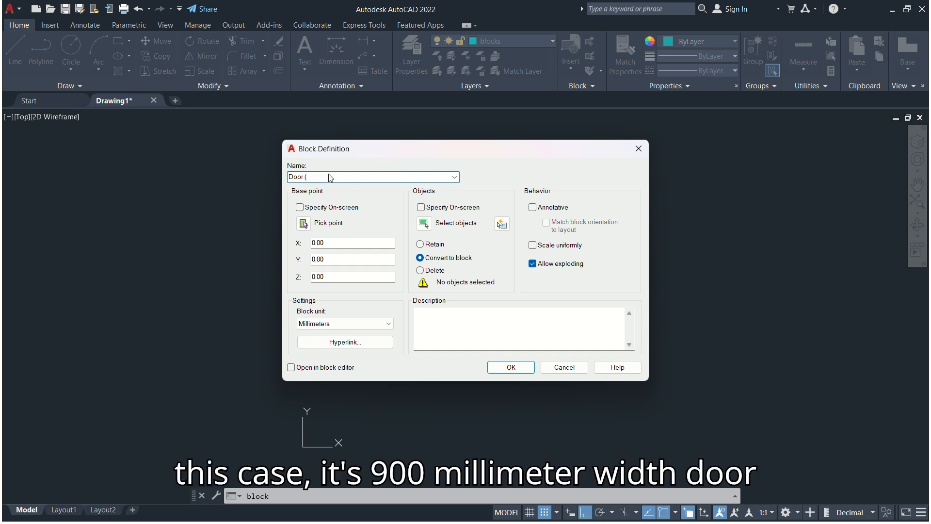
{"action": "type", "text": "900mm"}
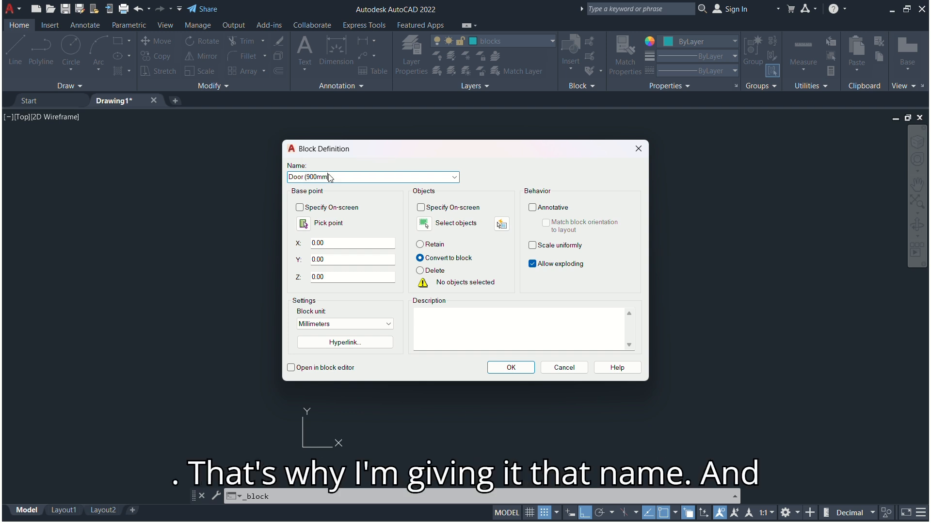
{"action": "type", "text": " width"}
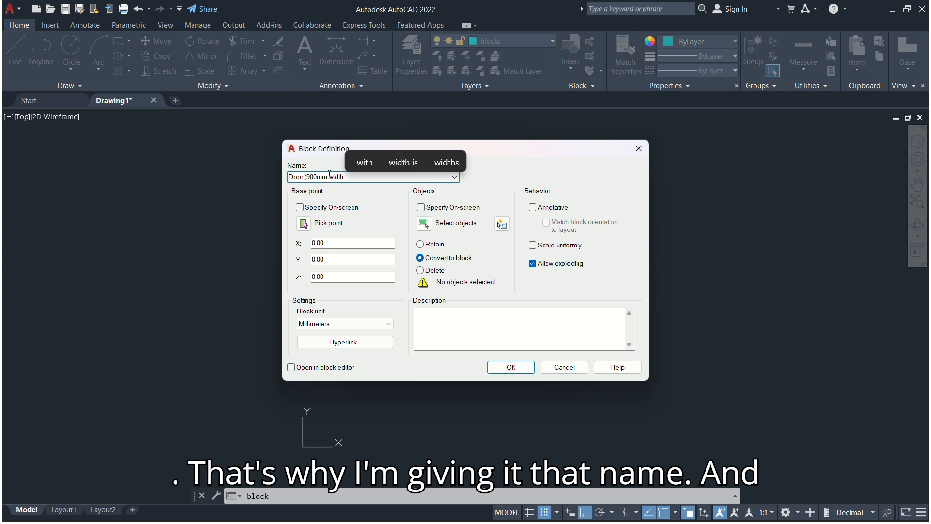
{"action": "type", "text": ")"}
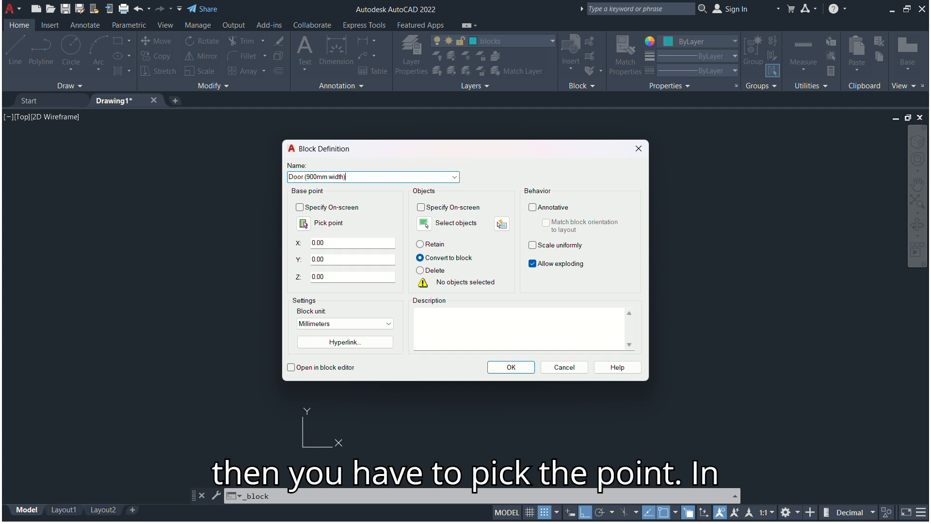
Set the block's base point at the right jamb's lower-right corner and create the block from all the door's objects.
{"action": "left_click", "coordinate": [304, 223]}
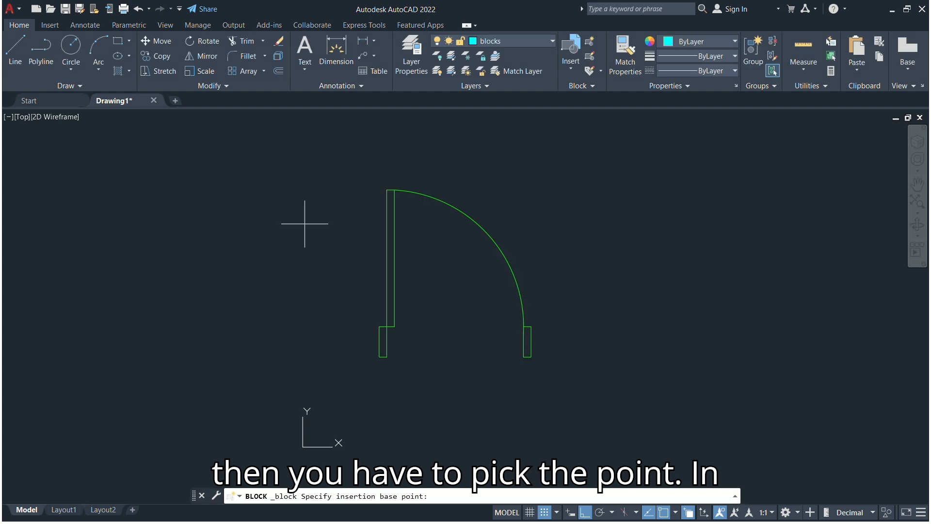
{"action": "left_click", "coordinate": [531, 357]}
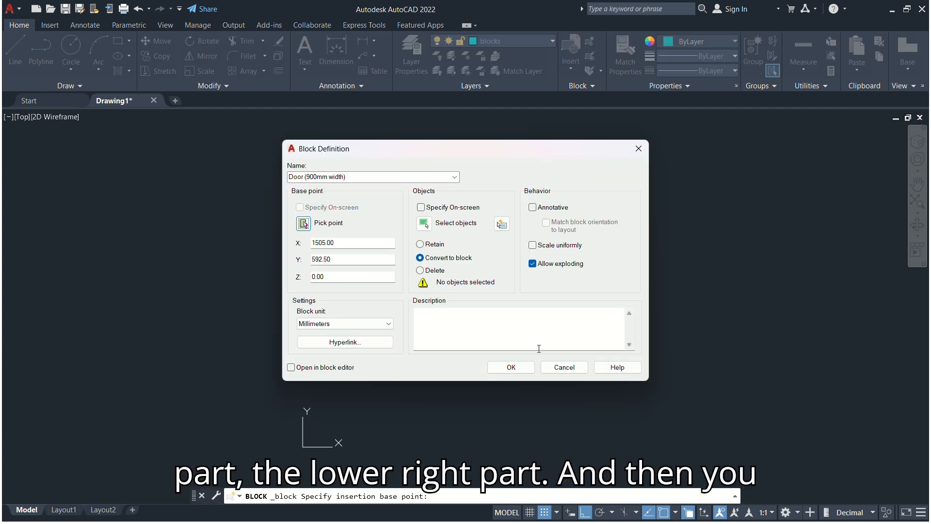
{"action": "left_click", "coordinate": [424, 223]}
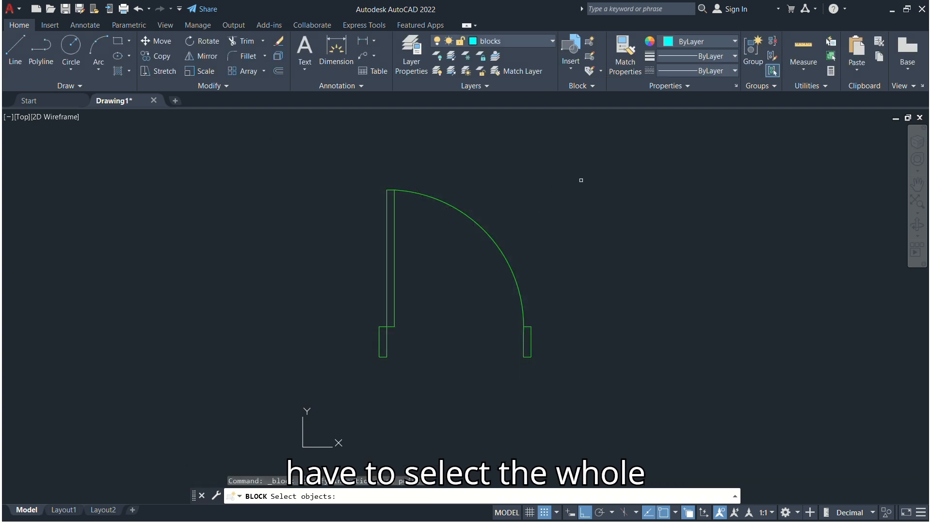
{"action": "left_click", "coordinate": [581, 180]}
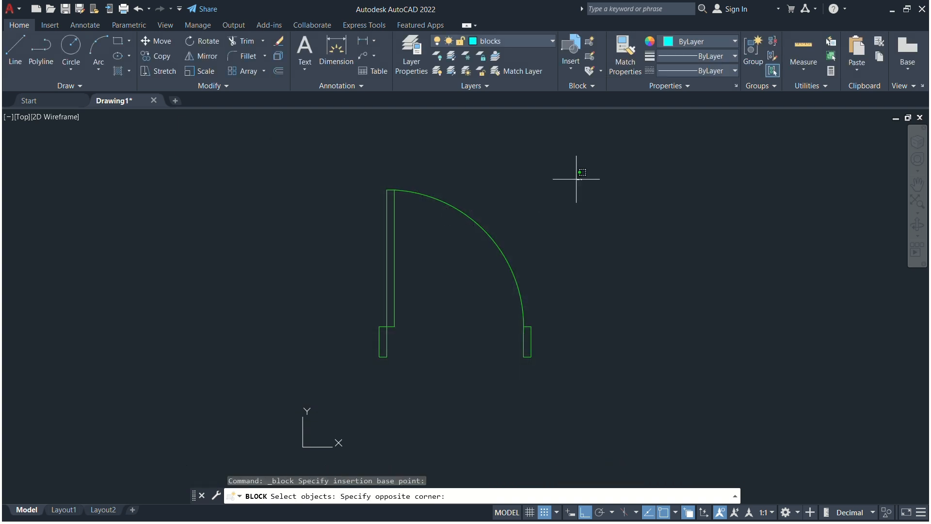
{"action": "left_click", "coordinate": [347, 385]}
{"action": "key", "text": "Return"}
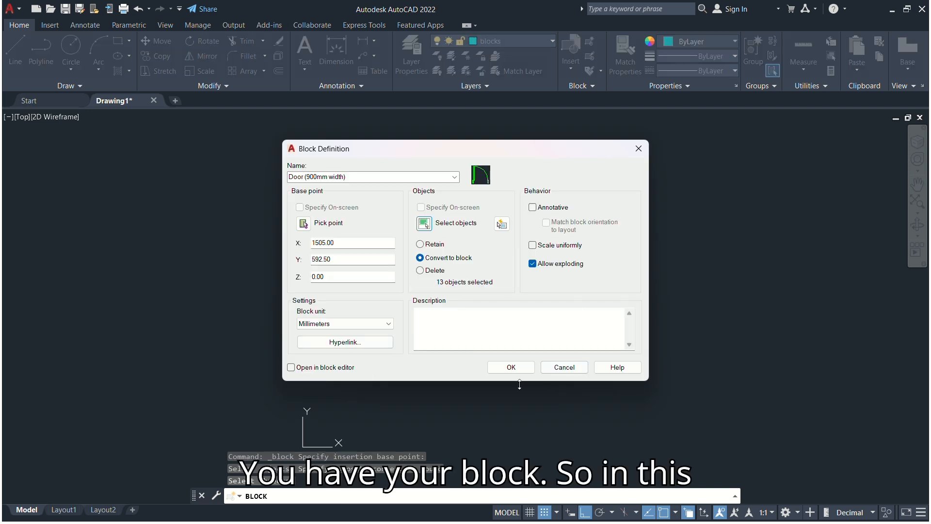
{"action": "left_click", "coordinate": [512, 370]}
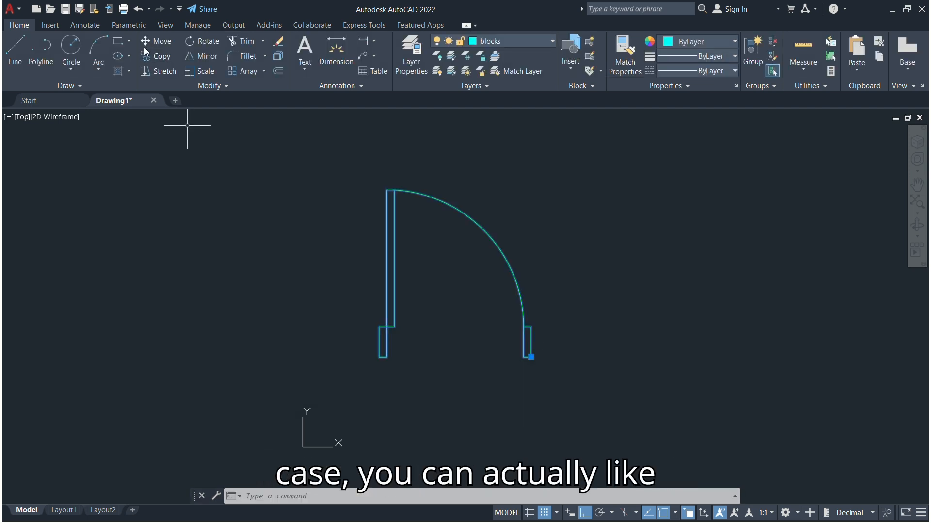
Move the door block straight upwards to a new position with the Move command.
{"action": "left_click", "coordinate": [145, 42]}
{"action": "left_click", "coordinate": [534, 256]}
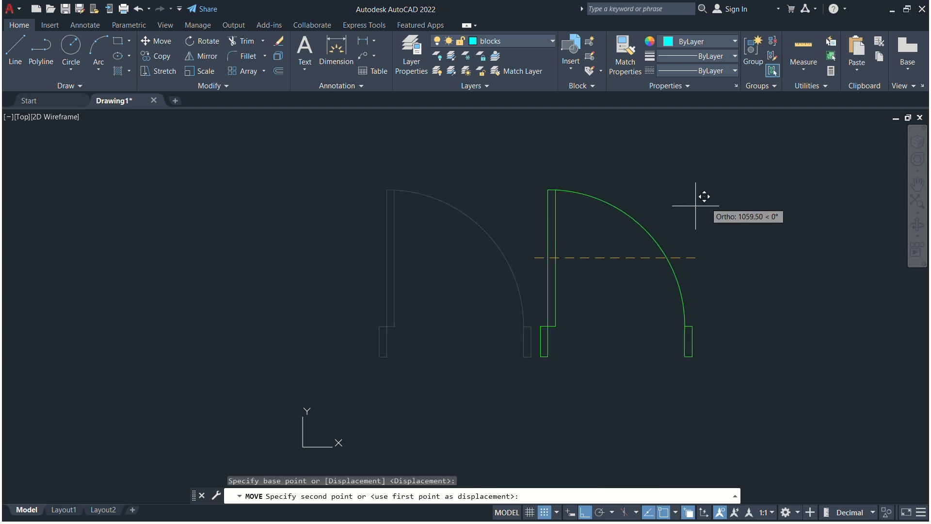
{"action": "scroll", "coordinate": [490, 240], "scroll_direction": "down", "scroll_amount": 8}
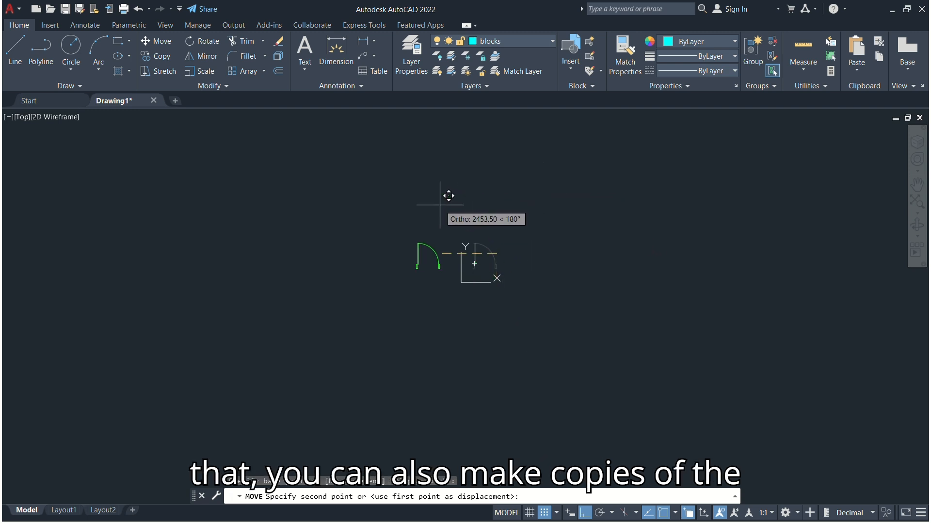
{"action": "scroll", "coordinate": [508, 209], "scroll_direction": "up", "scroll_amount": 8}
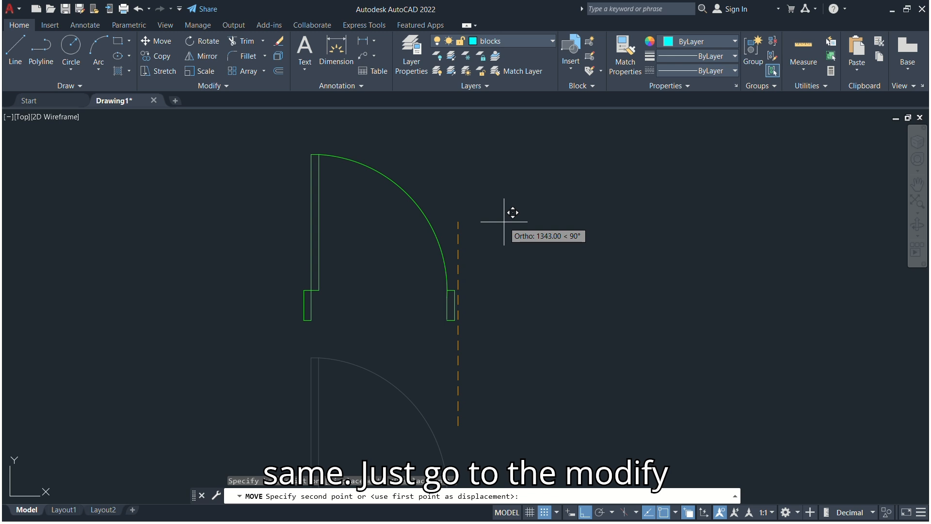
{"action": "left_click", "coordinate": [509, 276]}
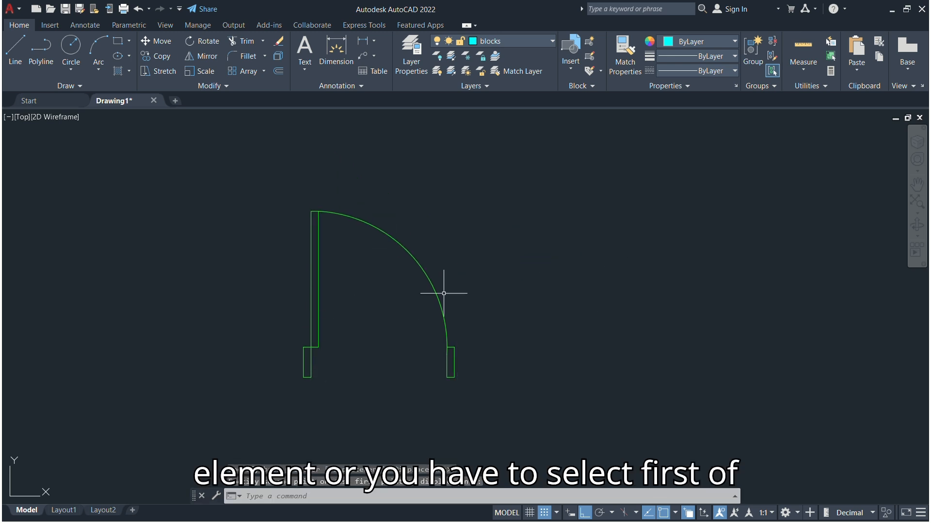
Copy the door block, placing one copy to its right and another about 1260 mm below it.
{"action": "left_click", "coordinate": [510, 201]}
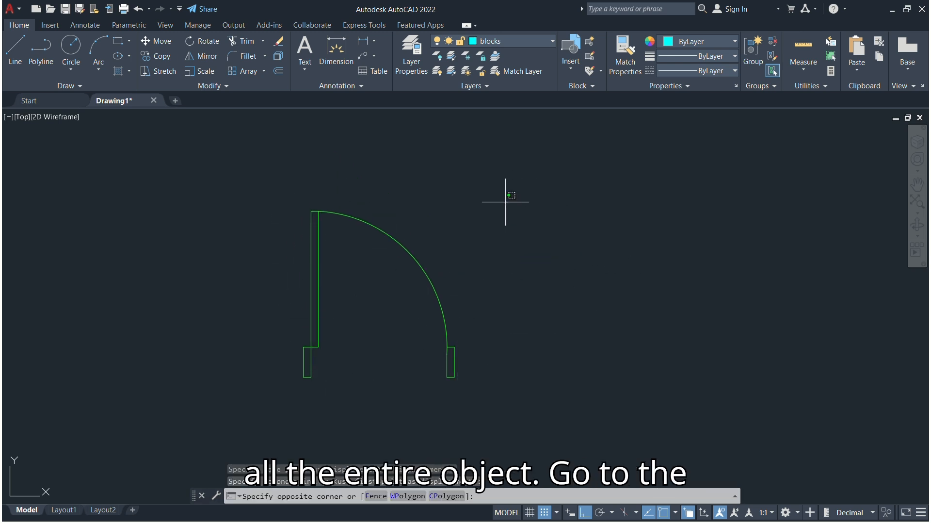
{"action": "left_click", "coordinate": [218, 425]}
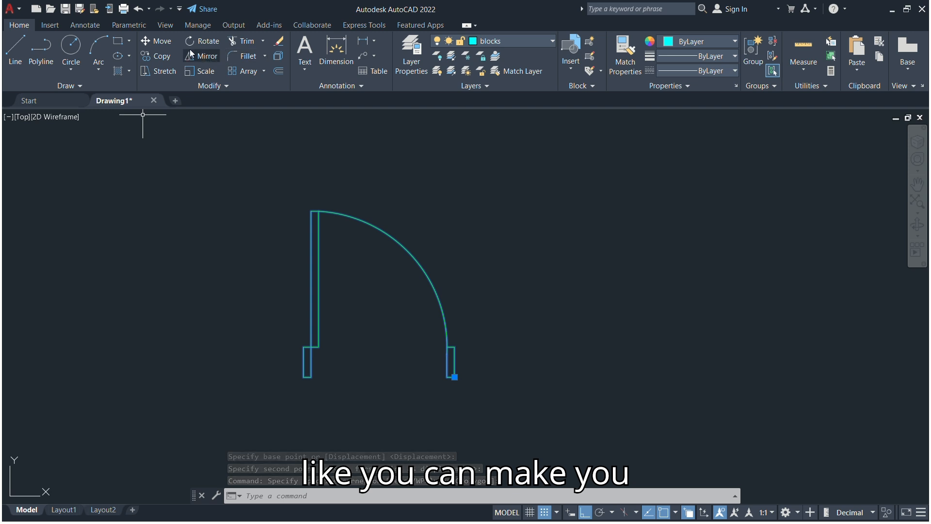
{"action": "left_click", "coordinate": [160, 57]}
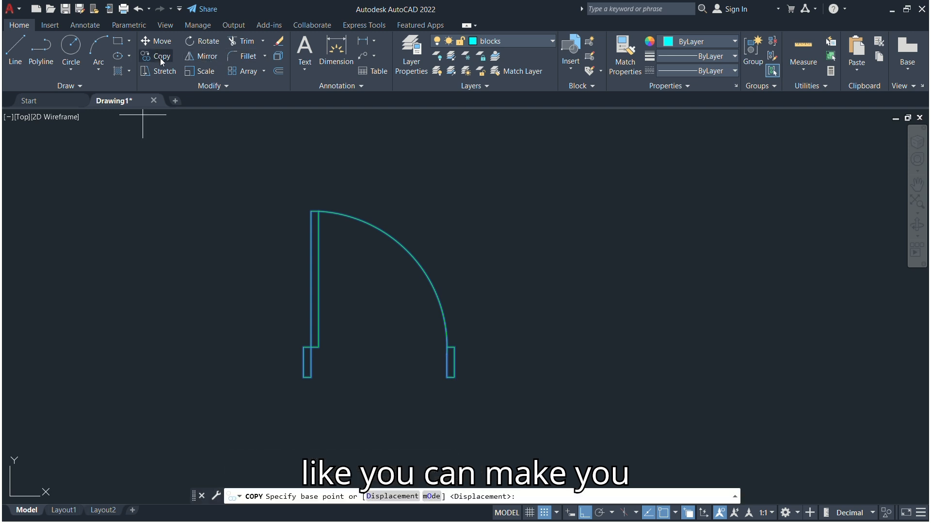
{"action": "left_click", "coordinate": [493, 282]}
{"action": "left_click", "coordinate": [691, 253]}
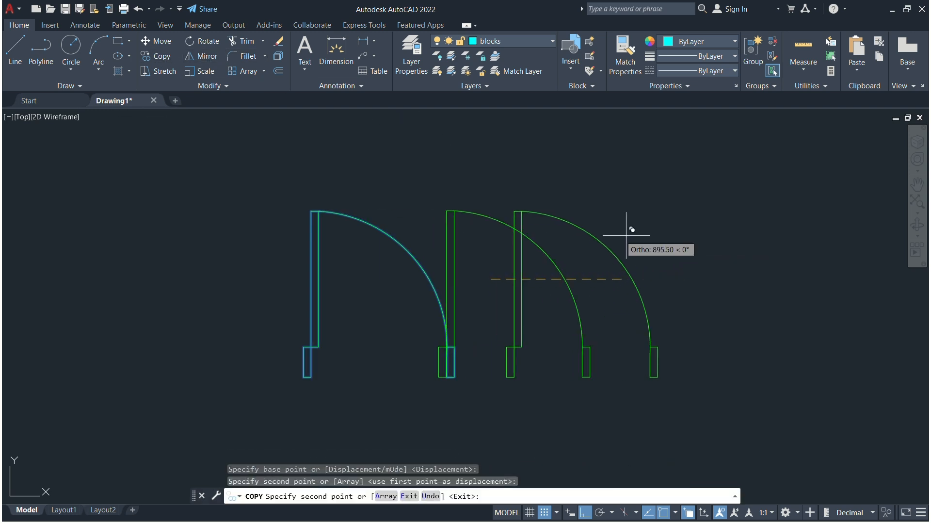
{"action": "scroll", "coordinate": [383, 209], "scroll_direction": "down", "scroll_amount": 5}
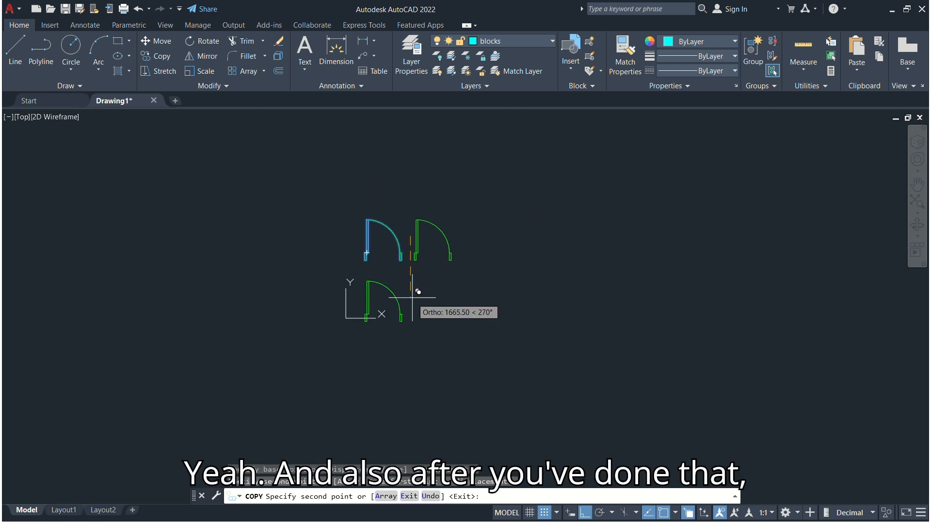
{"action": "scroll", "coordinate": [407, 277], "scroll_direction": "up", "scroll_amount": 5}
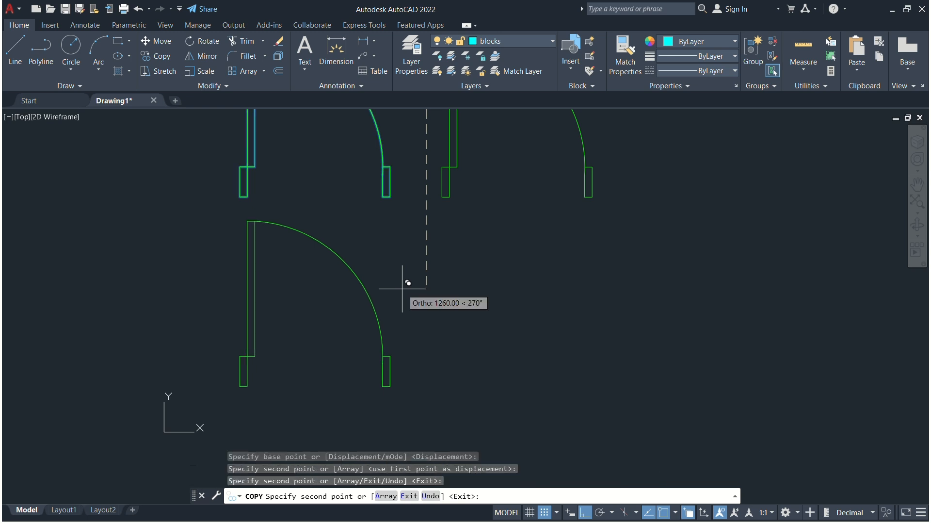
{"action": "key", "text": "Escape"}
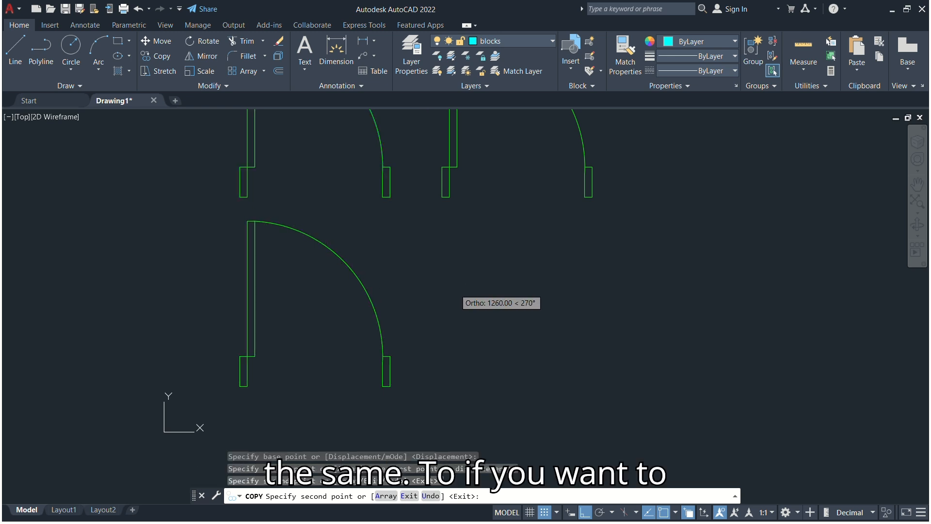
Mirror the lower door block about a vertical line through its right jamb's lower-left corner, keeping the original to form a double door.
{"action": "scroll", "coordinate": [436, 260], "scroll_direction": "down", "scroll_amount": 2}
{"action": "left_click", "coordinate": [433, 257]}
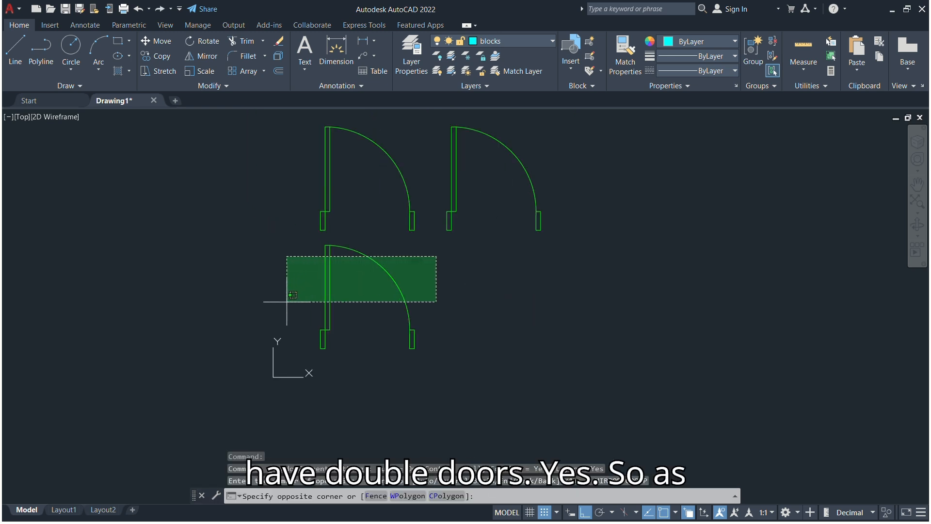
{"action": "left_click", "coordinate": [298, 331]}
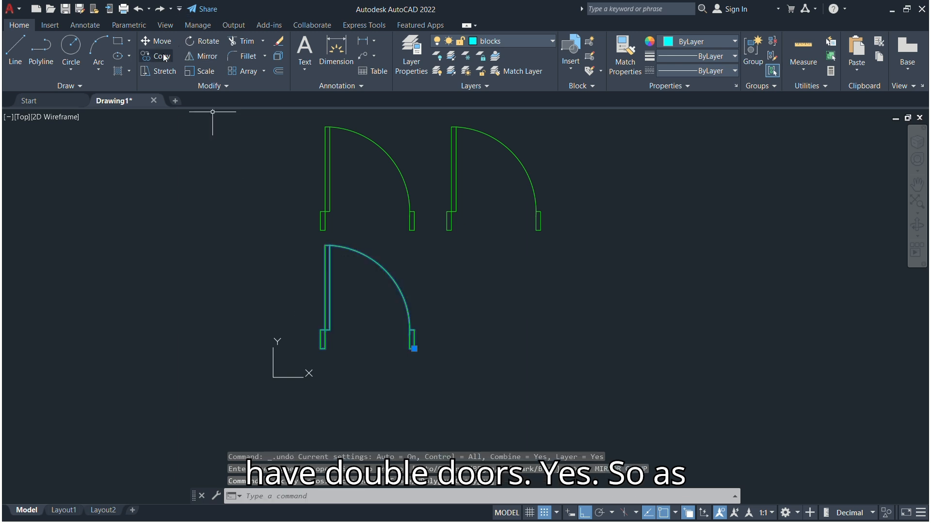
{"action": "left_click", "coordinate": [207, 56]}
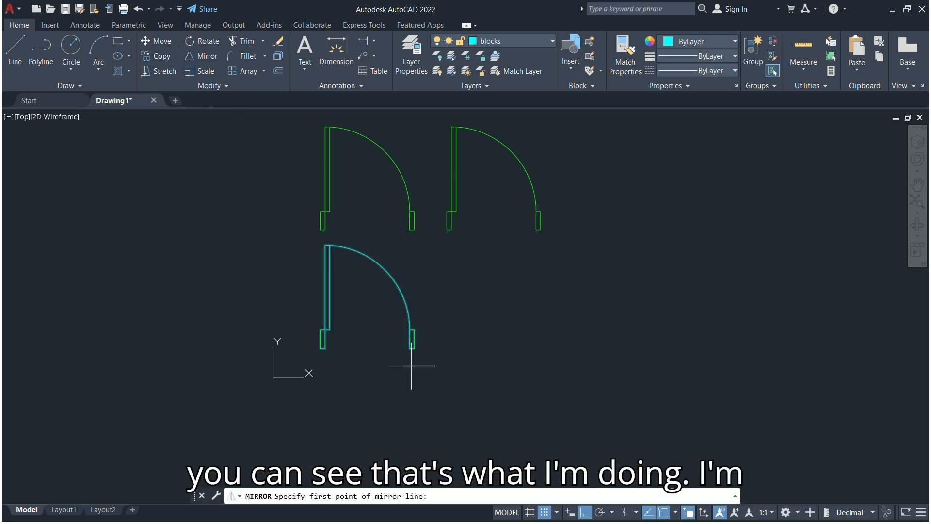
{"action": "left_click", "coordinate": [410, 346]}
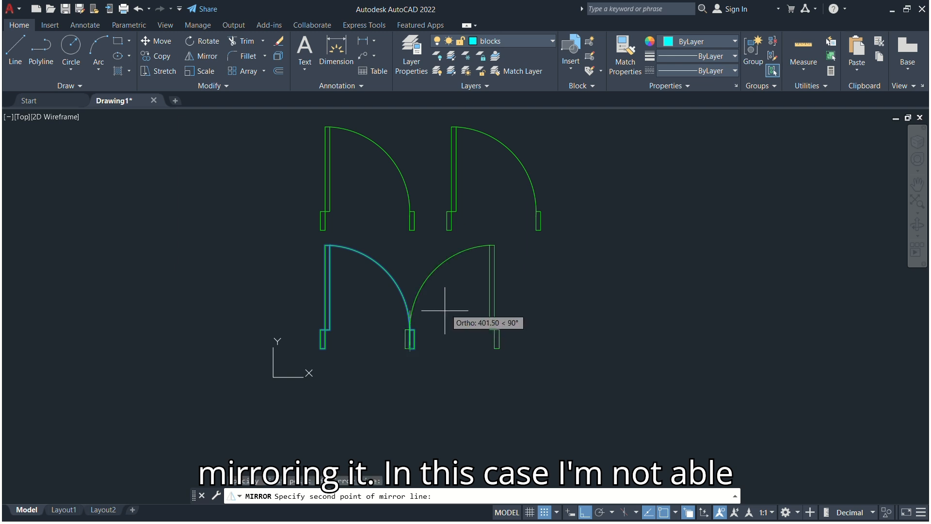
{"action": "left_click", "coordinate": [447, 307]}
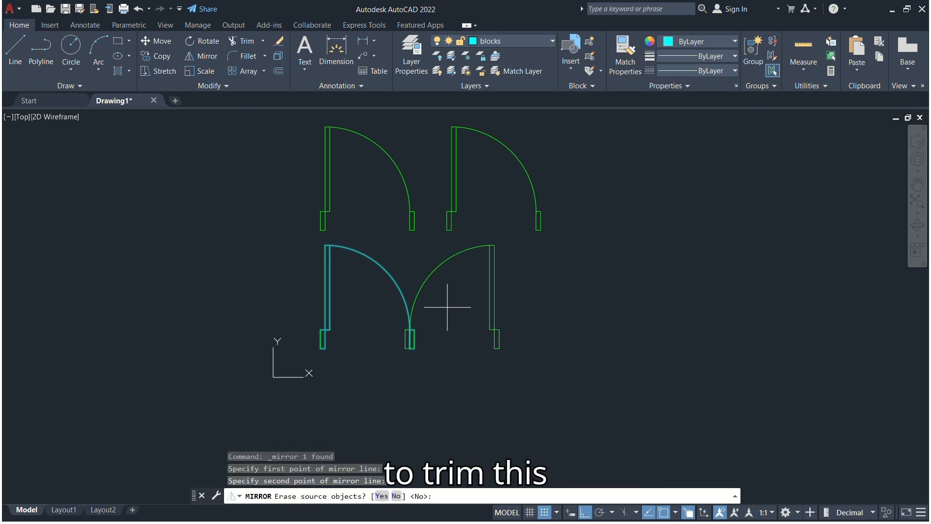
{"action": "key", "text": "Return"}
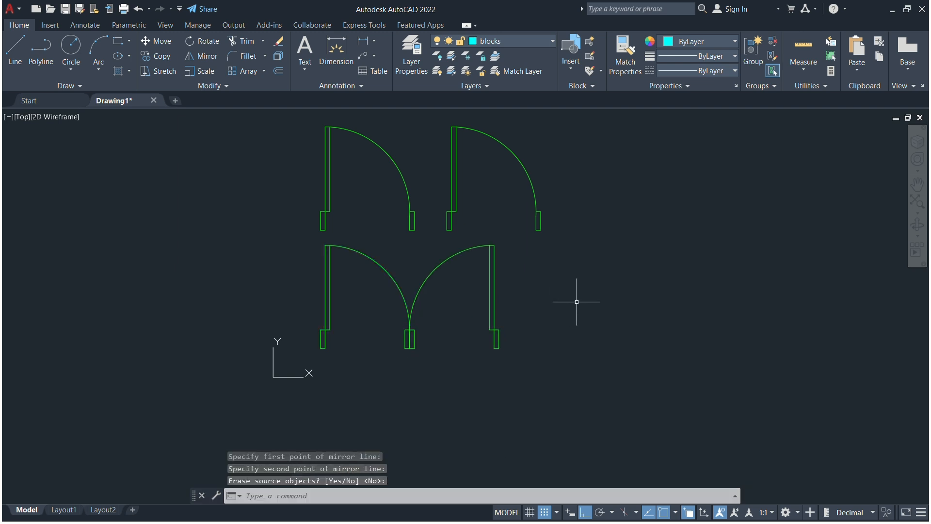
Try to trim the overlapping middle jamb of the double door.
{"action": "left_click", "coordinate": [246, 42]}
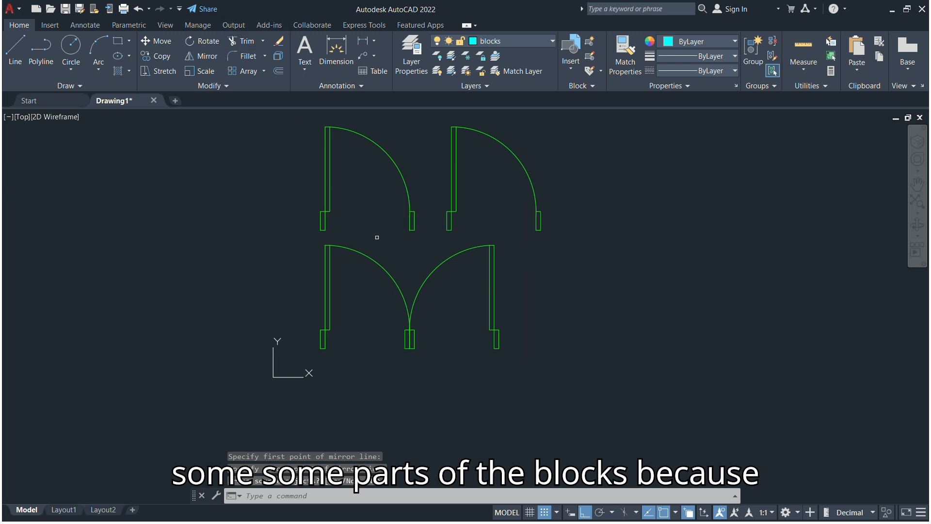
{"action": "scroll", "coordinate": [427, 323], "scroll_direction": "up", "scroll_amount": 3}
{"action": "left_click", "coordinate": [371, 338]}
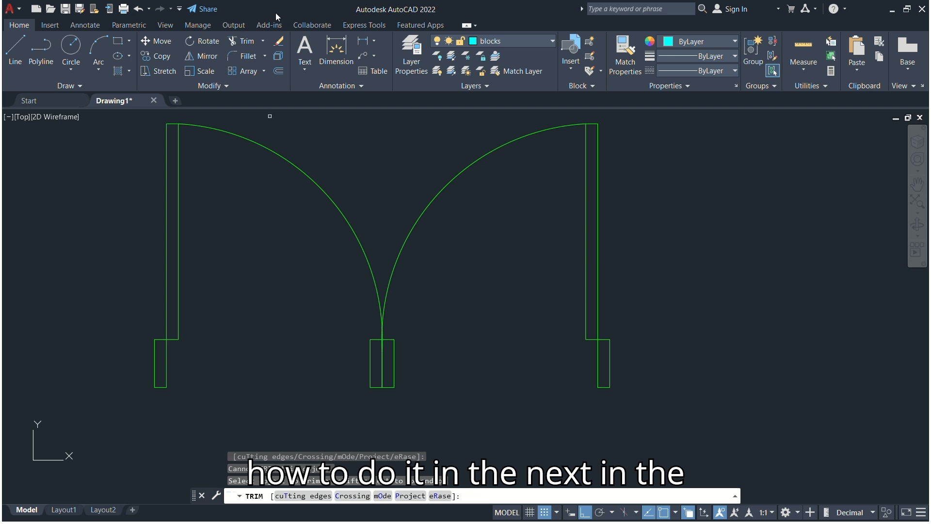
{"action": "scroll", "coordinate": [519, 259], "scroll_direction": "down", "scroll_amount": 5}
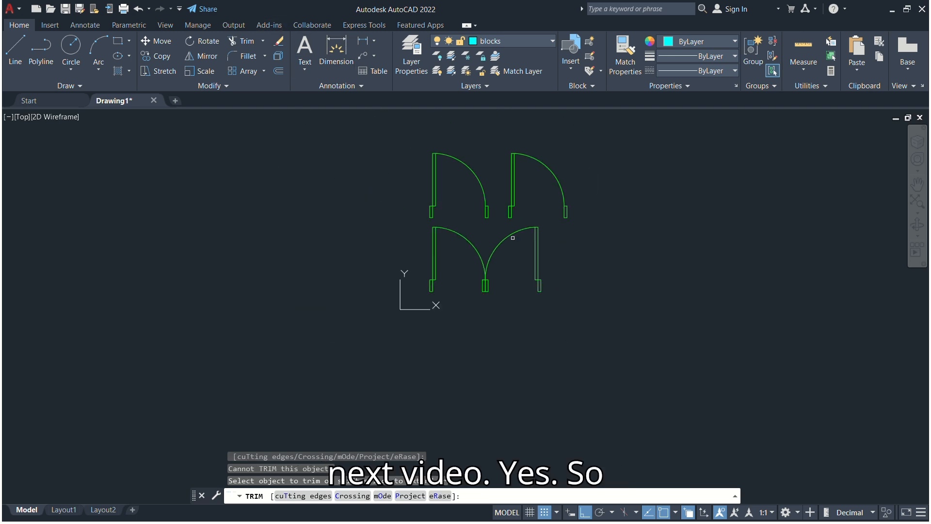
{"action": "key", "text": "Escape"}
{"action": "scroll", "coordinate": [514, 242], "scroll_direction": "up", "scroll_amount": 5}
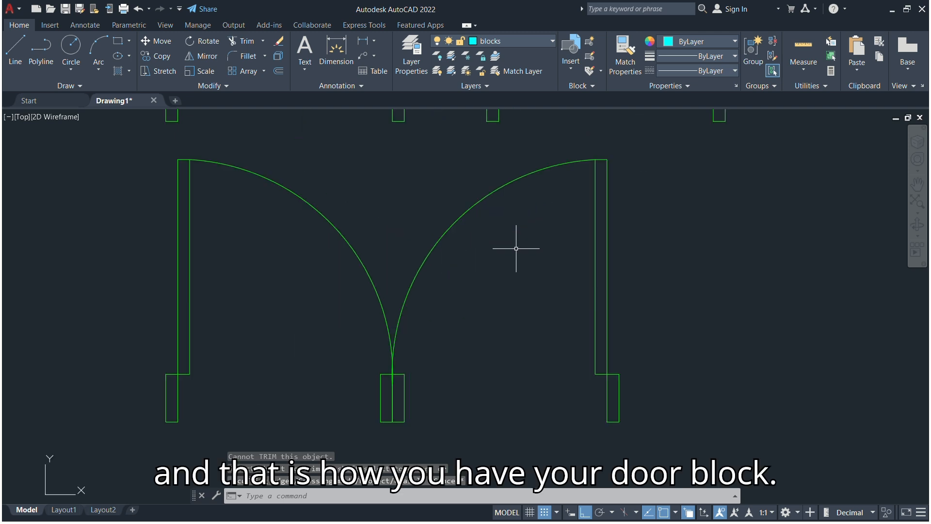
{"action": "scroll", "coordinate": [516, 248], "scroll_direction": "down", "scroll_amount": 5}
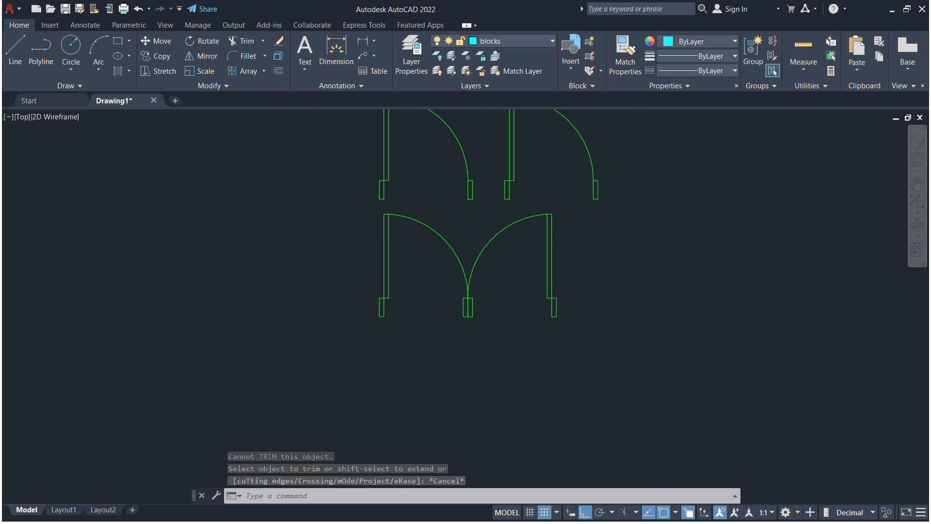
{"action": "scroll", "coordinate": [458, 315], "scroll_direction": "down", "scroll_amount": 3}
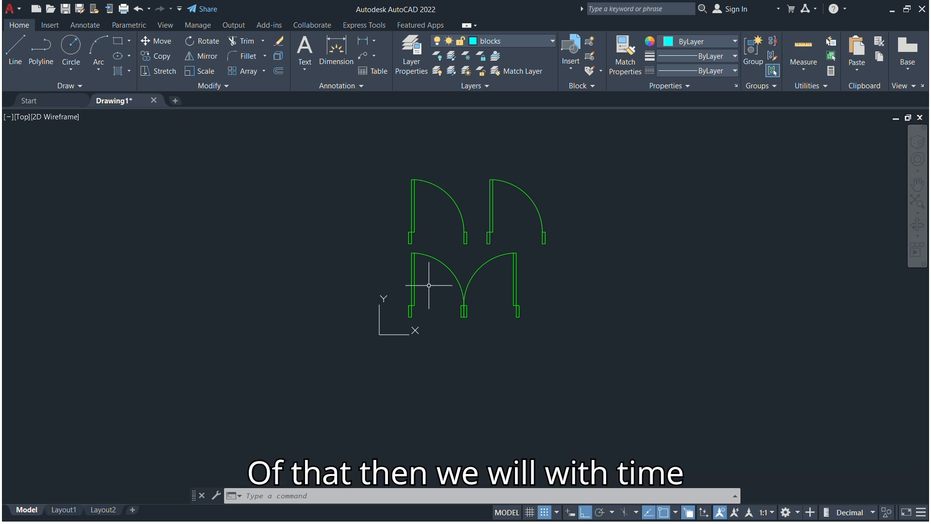
{"action": "scroll", "coordinate": [429, 285], "scroll_direction": "up", "scroll_amount": 4}
{"action": "scroll", "coordinate": [429, 286], "scroll_direction": "down", "scroll_amount": 2}
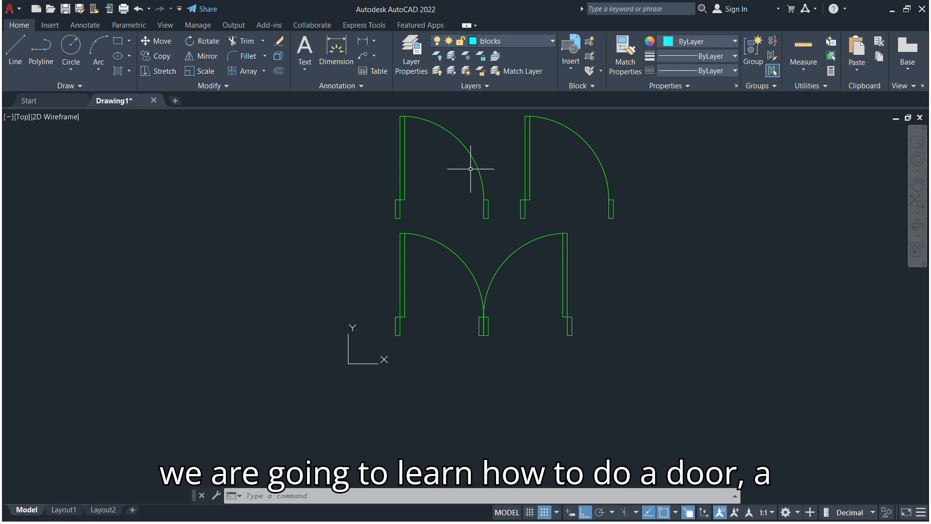
Mirror the upper-right door block about a vertical line through its right jamb's lower-right corner, erasing the source object.
{"action": "left_click", "coordinate": [528, 165]}
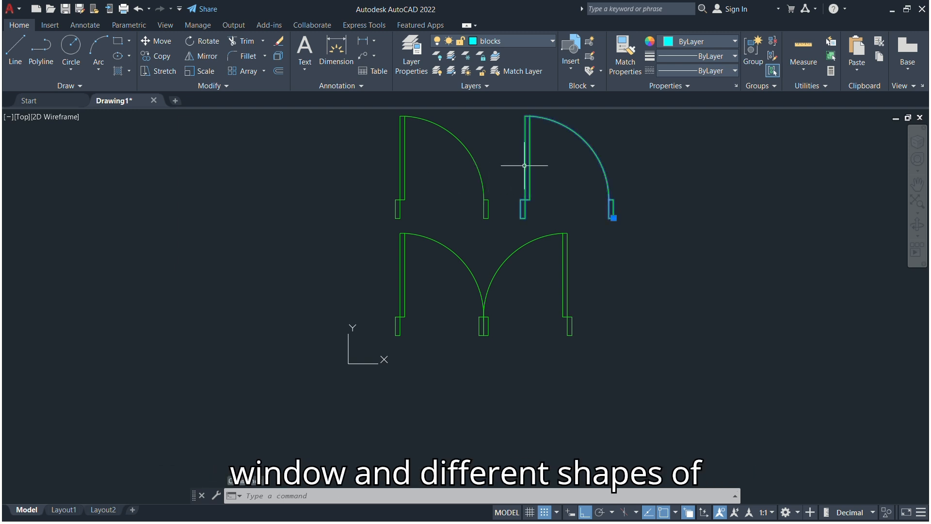
{"action": "left_click", "coordinate": [199, 58]}
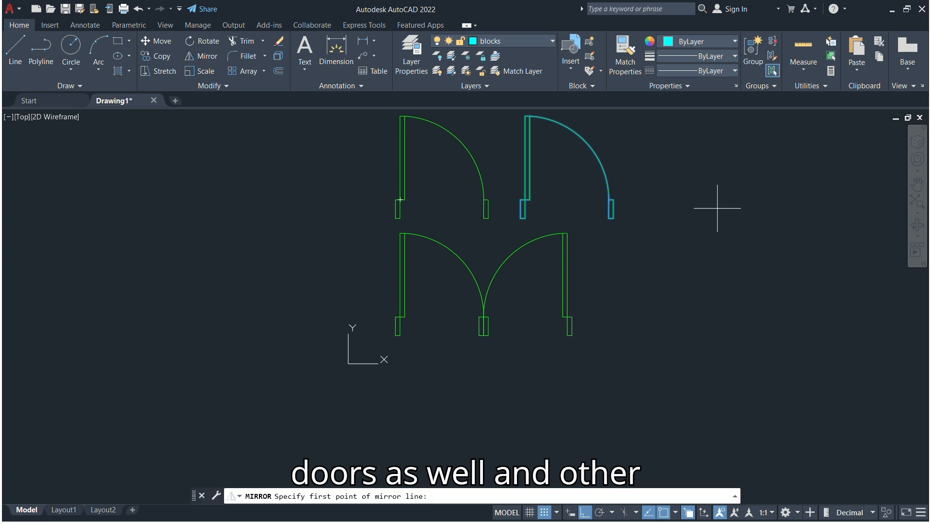
{"action": "left_click", "coordinate": [613, 218]}
{"action": "left_click", "coordinate": [622, 165]}
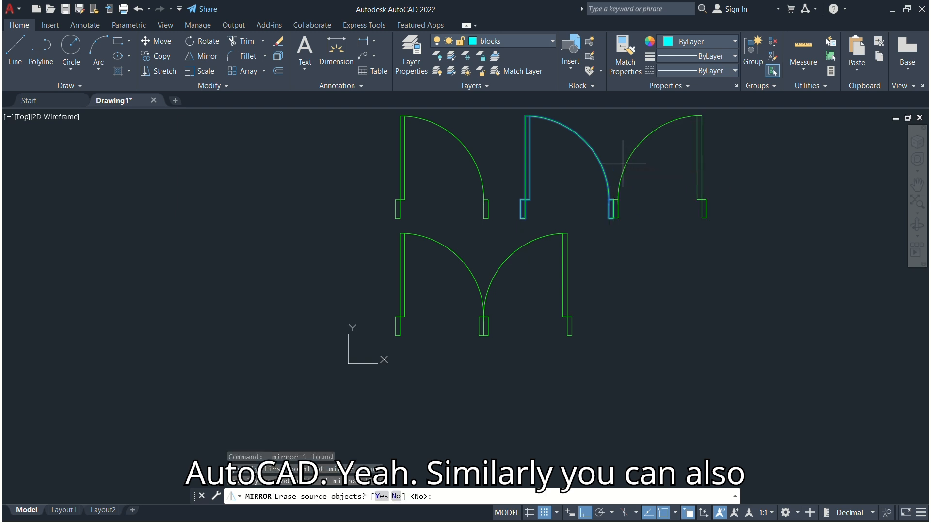
{"action": "left_click", "coordinate": [380, 496]}
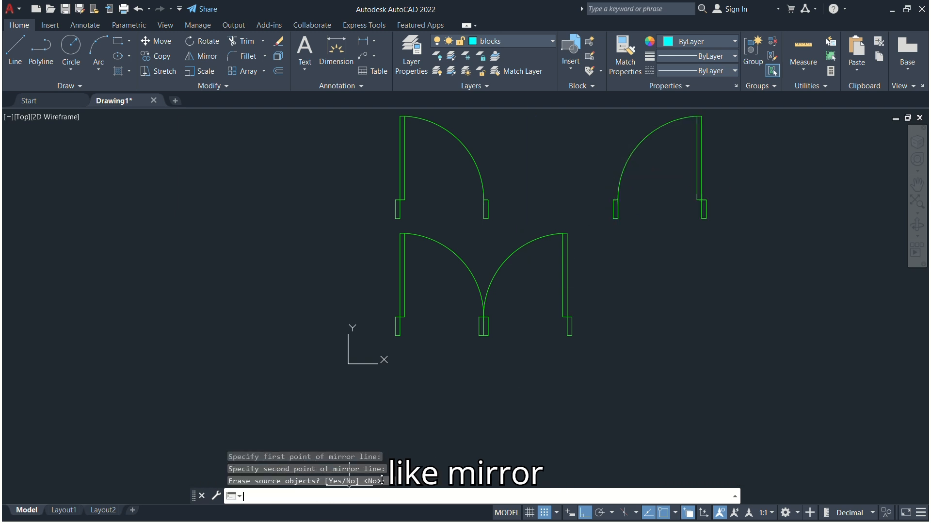
{"action": "scroll", "coordinate": [571, 213], "scroll_direction": "down", "scroll_amount": 5}
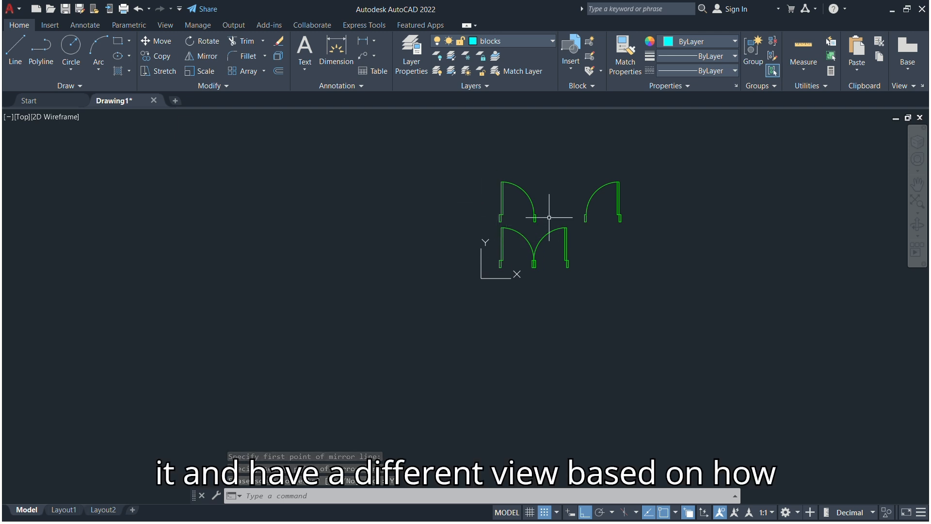
{"action": "scroll", "coordinate": [576, 208], "scroll_direction": "up", "scroll_amount": 5}
{"action": "scroll", "coordinate": [576, 209], "scroll_direction": "down", "scroll_amount": 3}
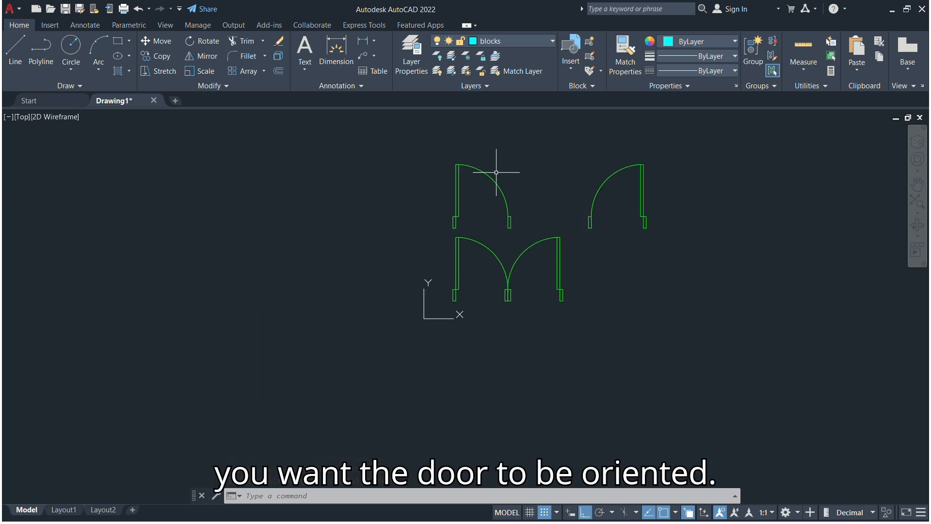